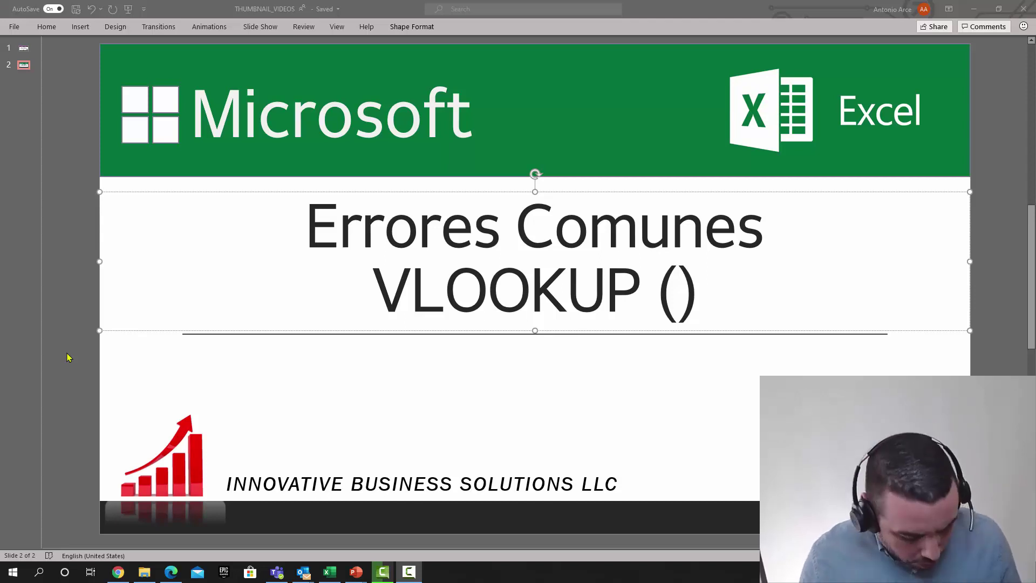
# - Switch from the PowerPoint slide to the A_LOOKUP_FORMULAS workbook in Excel
pyautogui.click(330, 572)
pyautogui.click(459, 341)
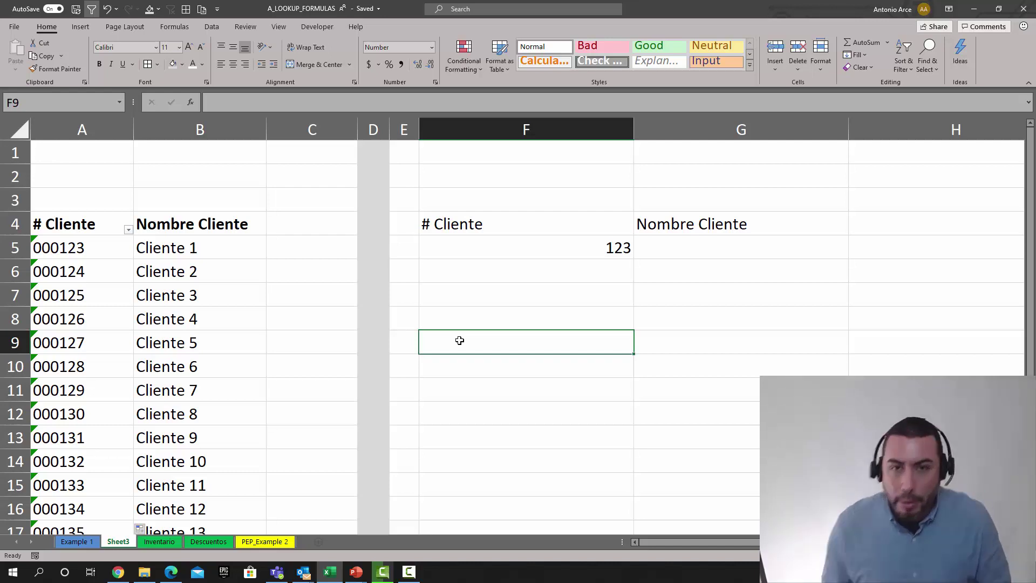
pyautogui.click(578, 243)
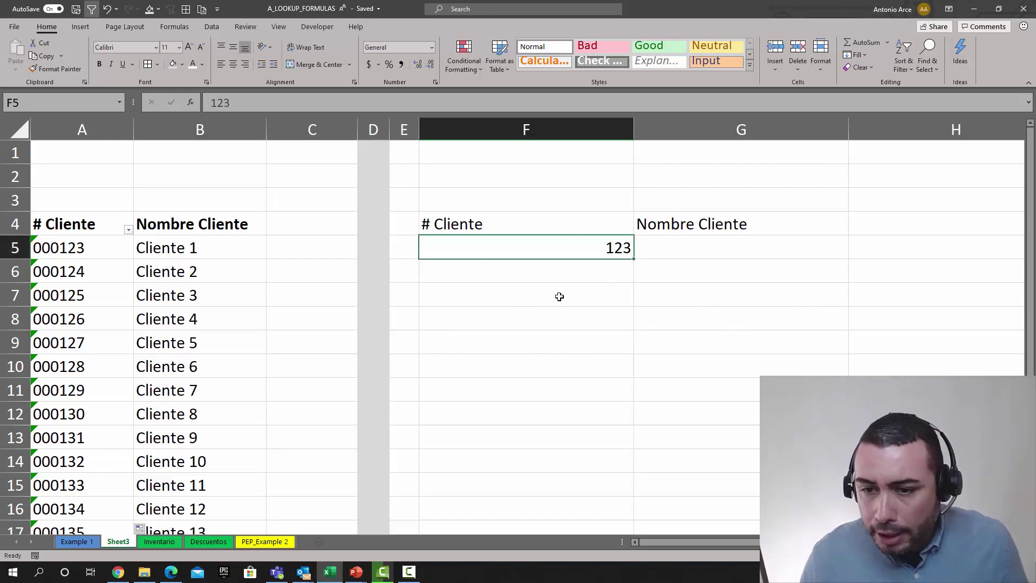
pyautogui.moveTo(87, 227); pyautogui.dragTo(153, 510)
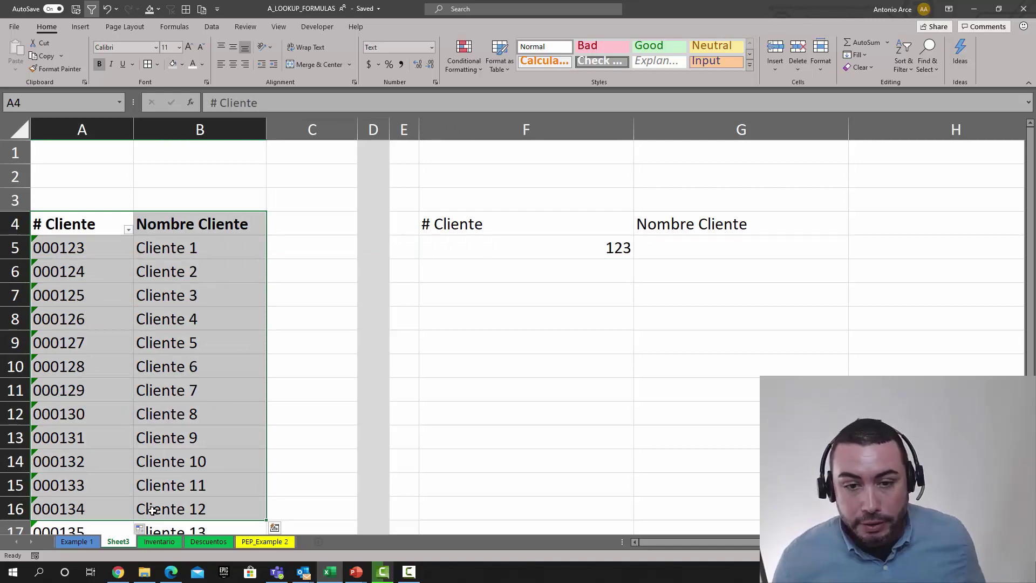
pyautogui.click(88, 252)
pyautogui.click(86, 270)
pyautogui.click(95, 296)
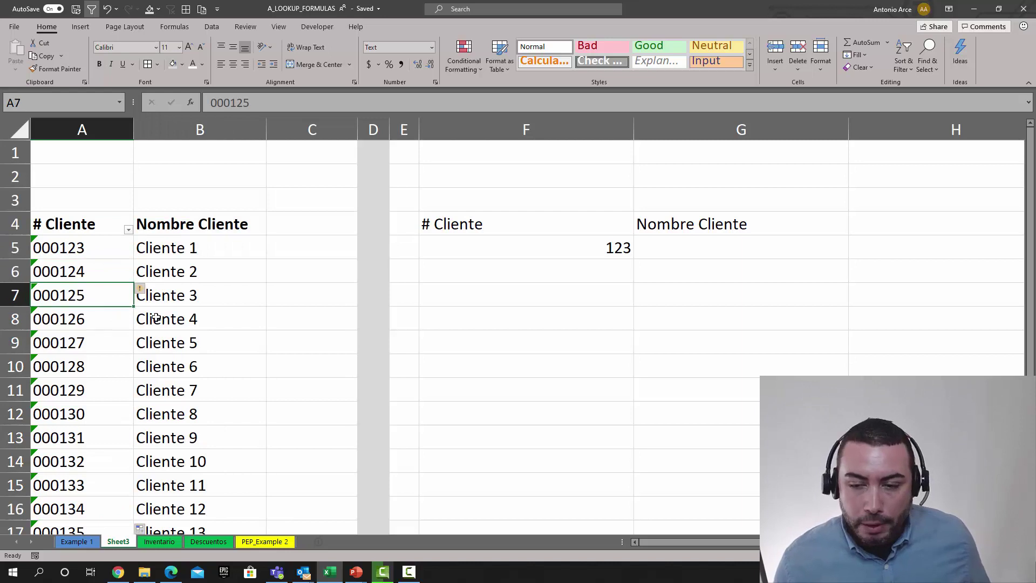
pyautogui.click(484, 251)
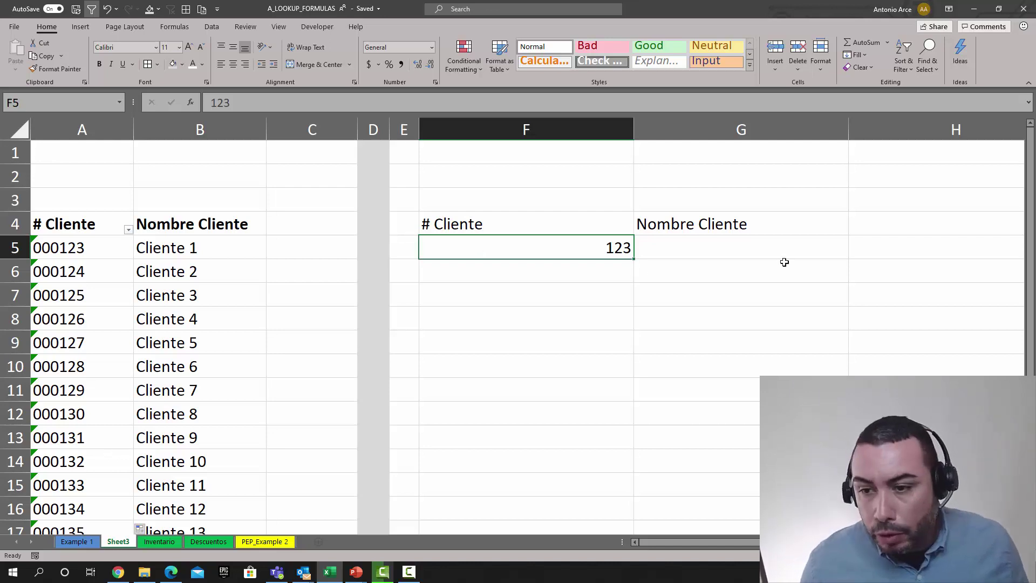
# - Enter =VLOOKUP(F5,A4:B23,2,0) in G5 to fetch the client name for F5's ID
pyautogui.press('Right')
pyautogui.write('=')
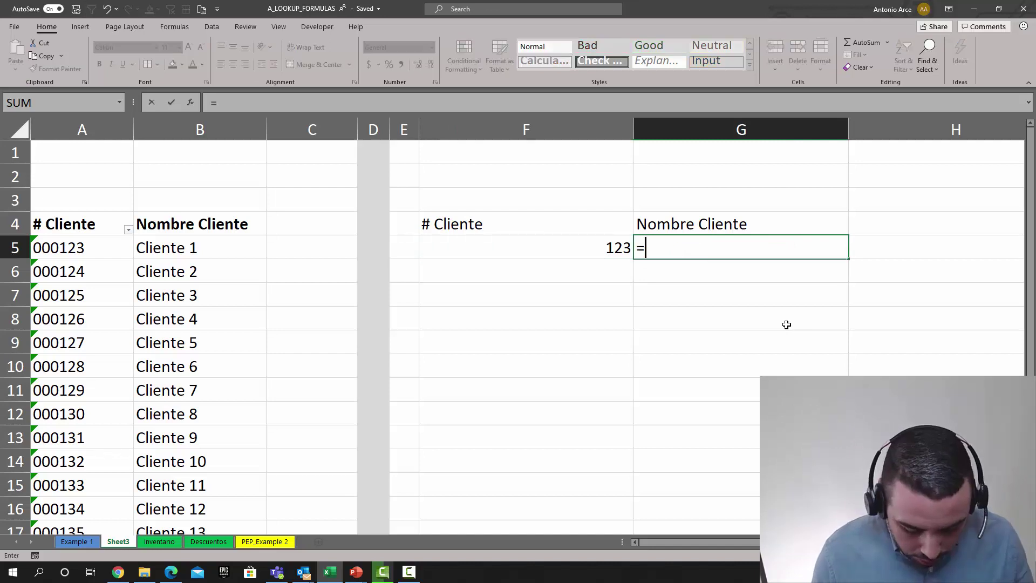
pyautogui.write('vl')
pyautogui.press('Tab')
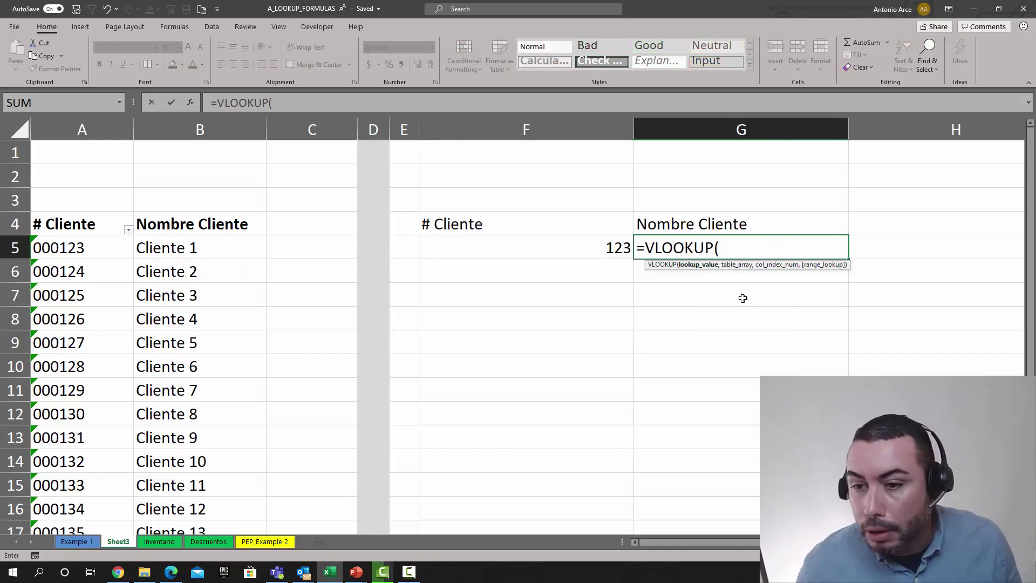
pyautogui.click(617, 248)
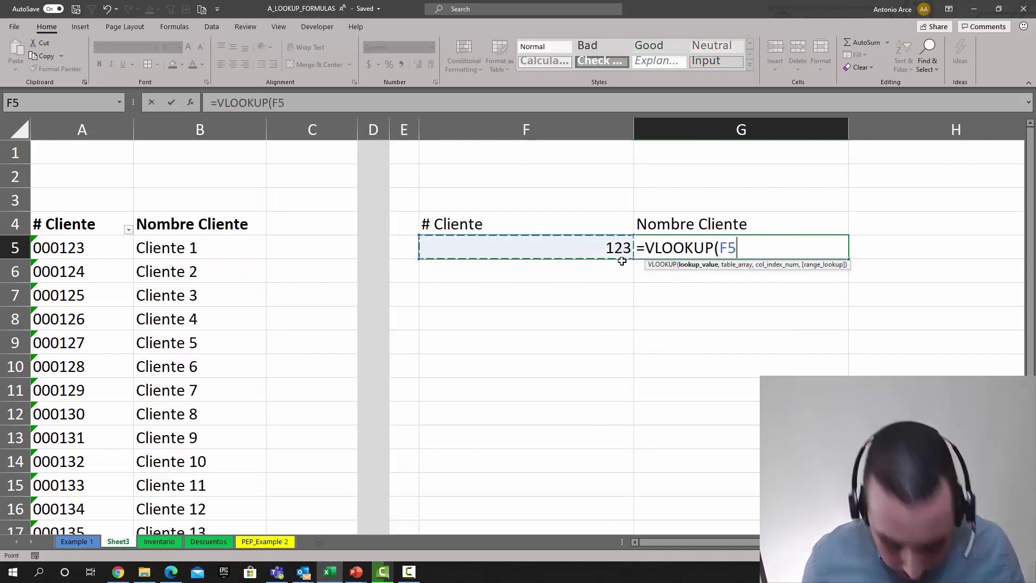
pyautogui.write(',')
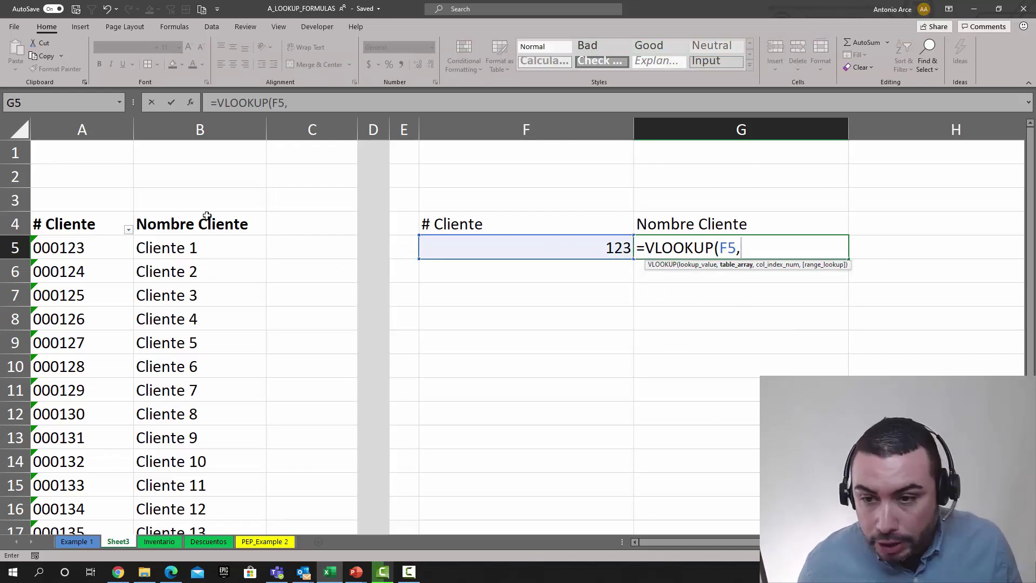
pyautogui.click(292, 104)
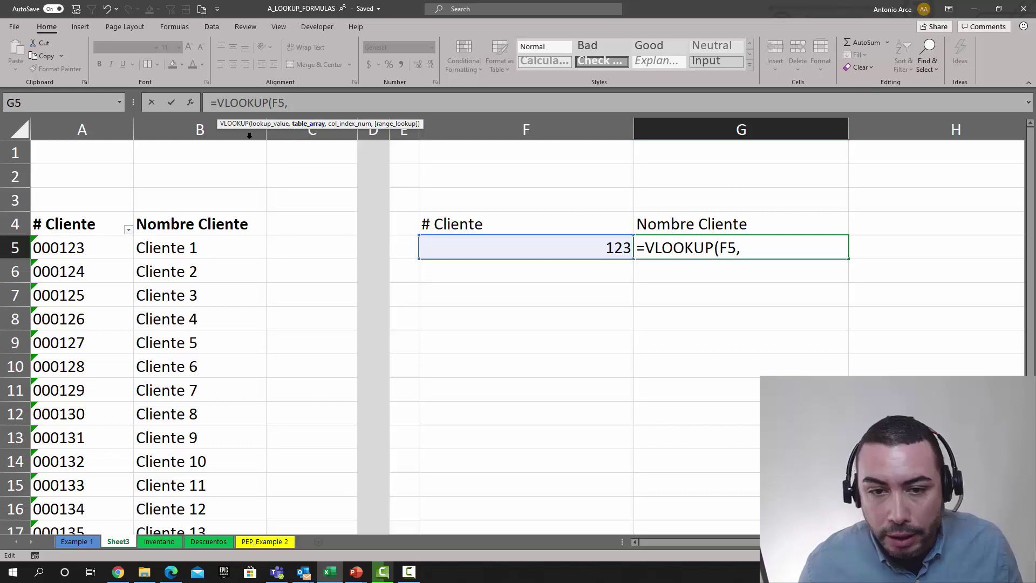
pyautogui.moveTo(67, 225)
pyautogui.mouseDown()
pyautogui.moveTo(242, 548)
pyautogui.moveTo(238, 488)
pyautogui.mouseUp()
pyautogui.write(',2')
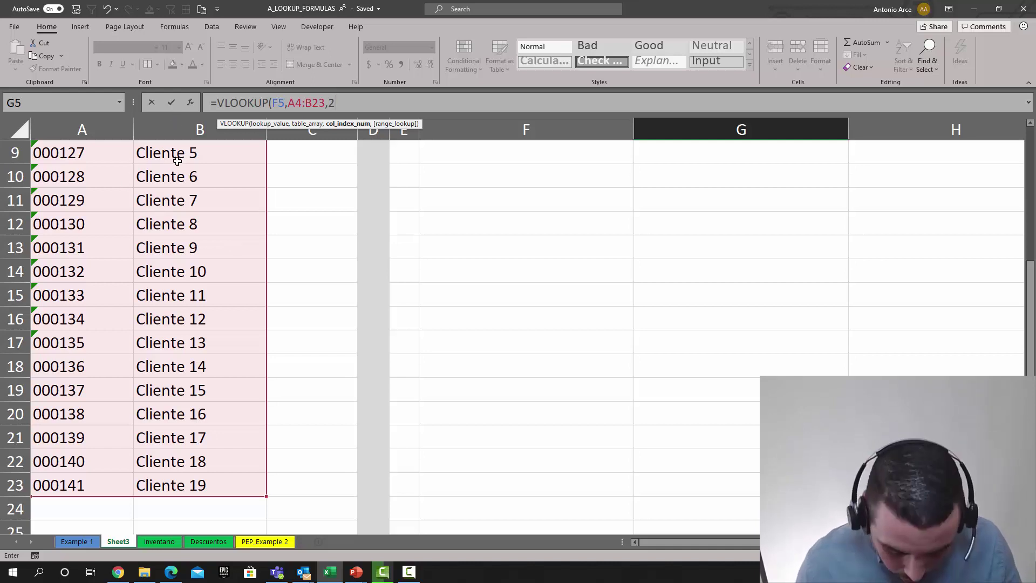
pyautogui.write(',0')
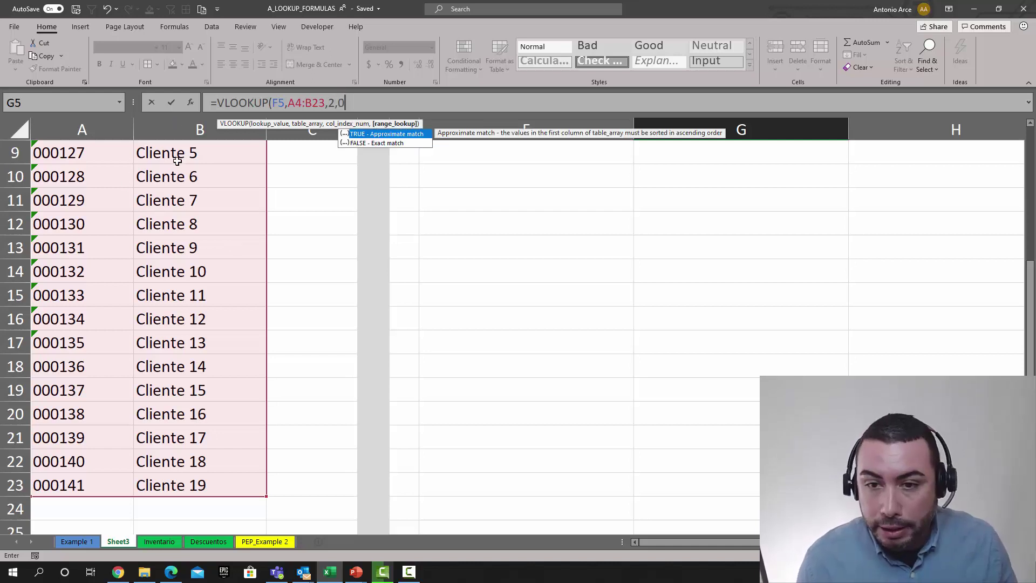
pyautogui.write(')')
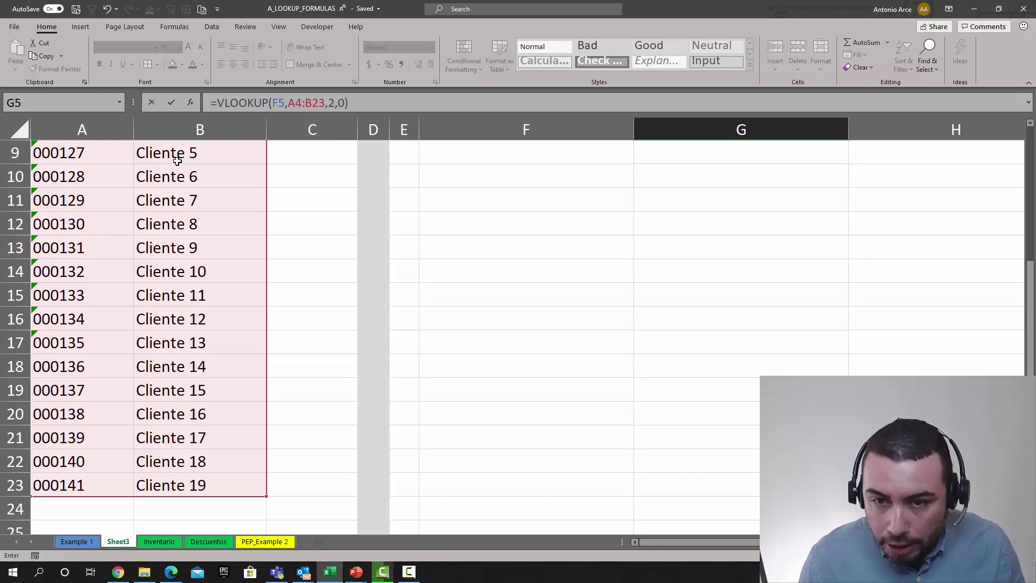
pyautogui.press('Return')
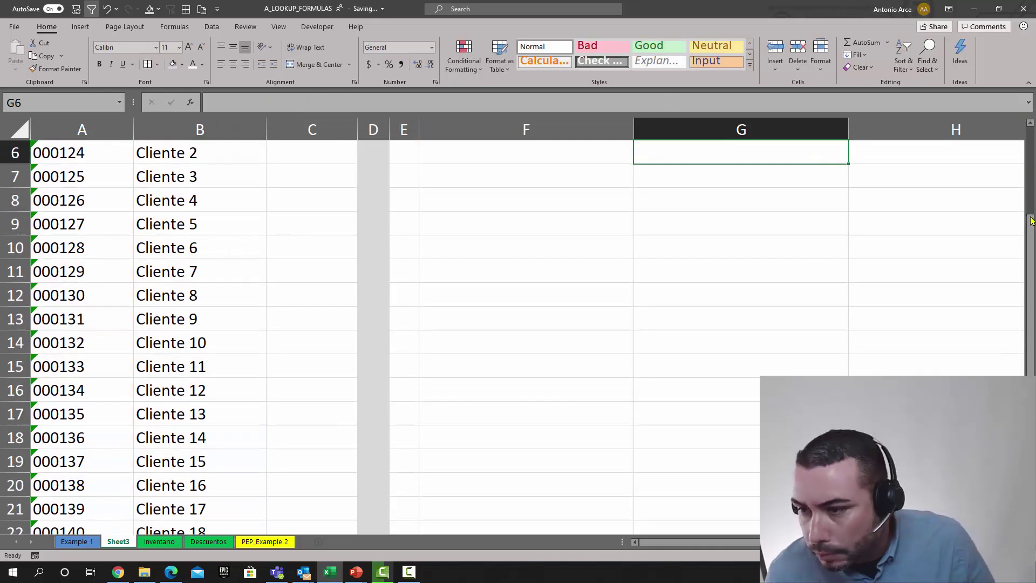
pyautogui.moveTo(1031, 220); pyautogui.dragTo(1031, 151)
pyautogui.click(771, 232)
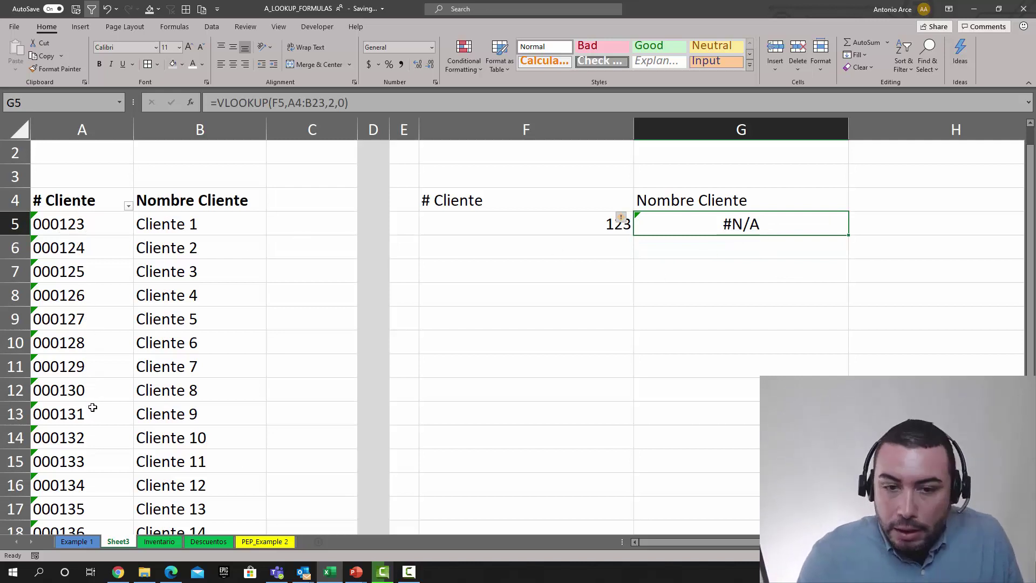
pyautogui.click(526, 224)
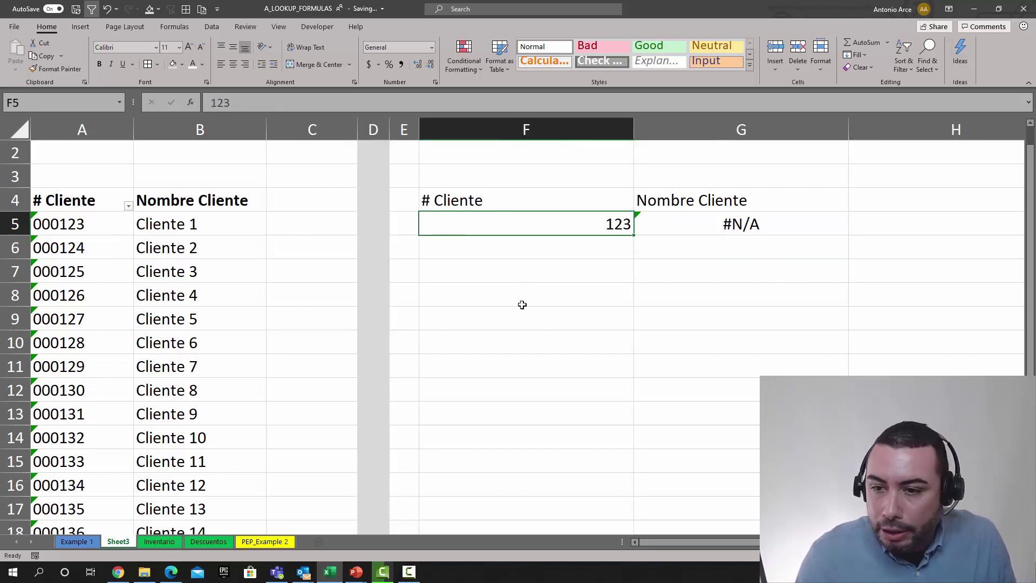
pyautogui.click(86, 225)
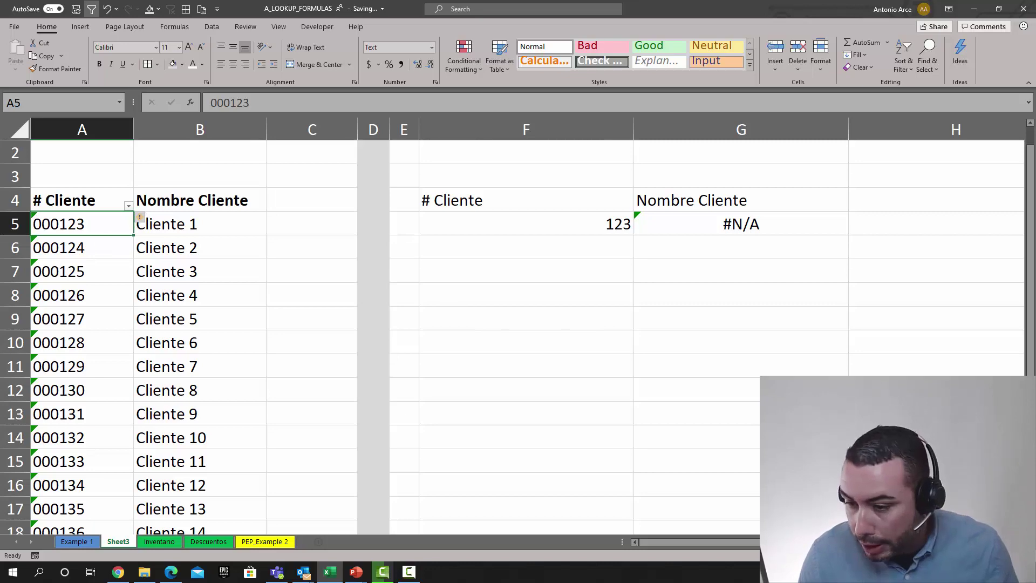
# - Review the client names in column B and the lookup value 123 in F5
pyautogui.keyDown('ctrl'); pyautogui.scroll(2, 513, 324); pyautogui.keyUp('ctrl')
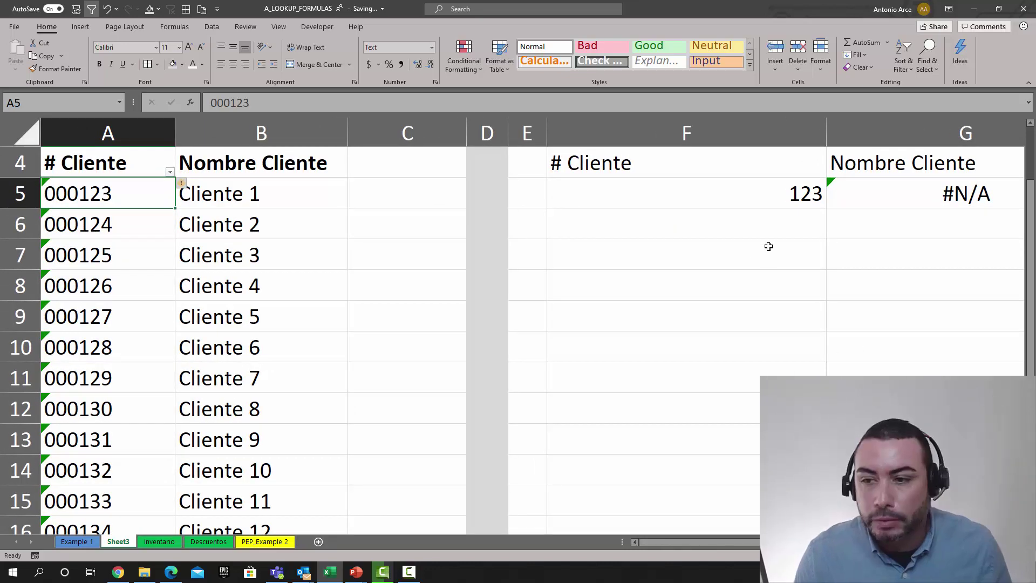
pyautogui.moveTo(1032, 240); pyautogui.dragTo(1032, 224)
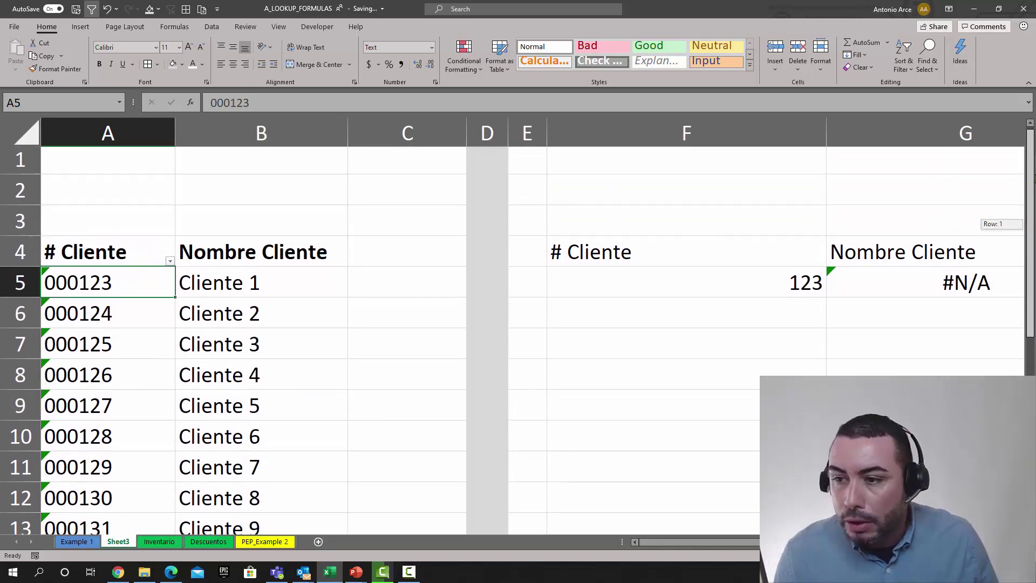
pyautogui.click(317, 333)
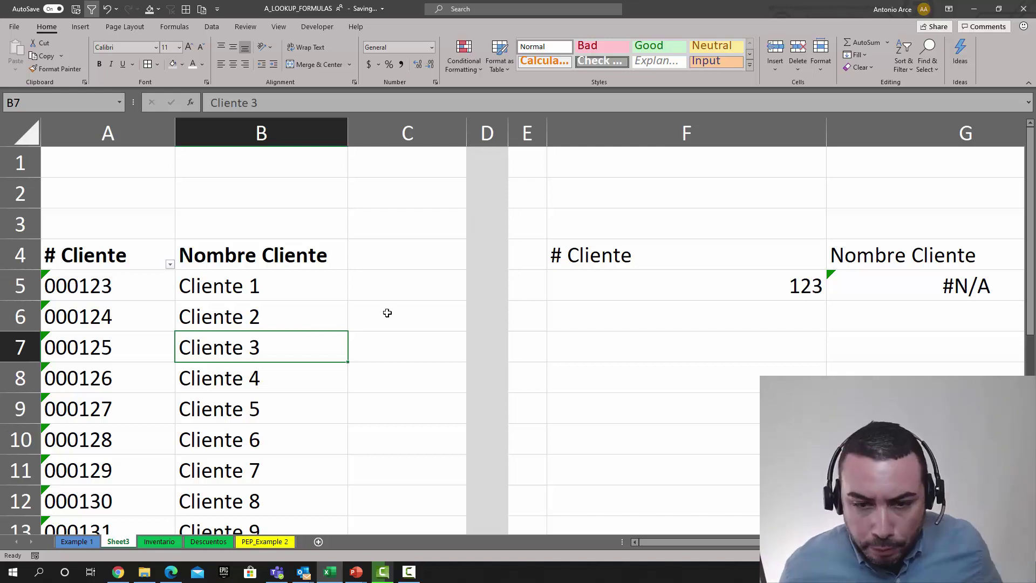
pyautogui.click(564, 292)
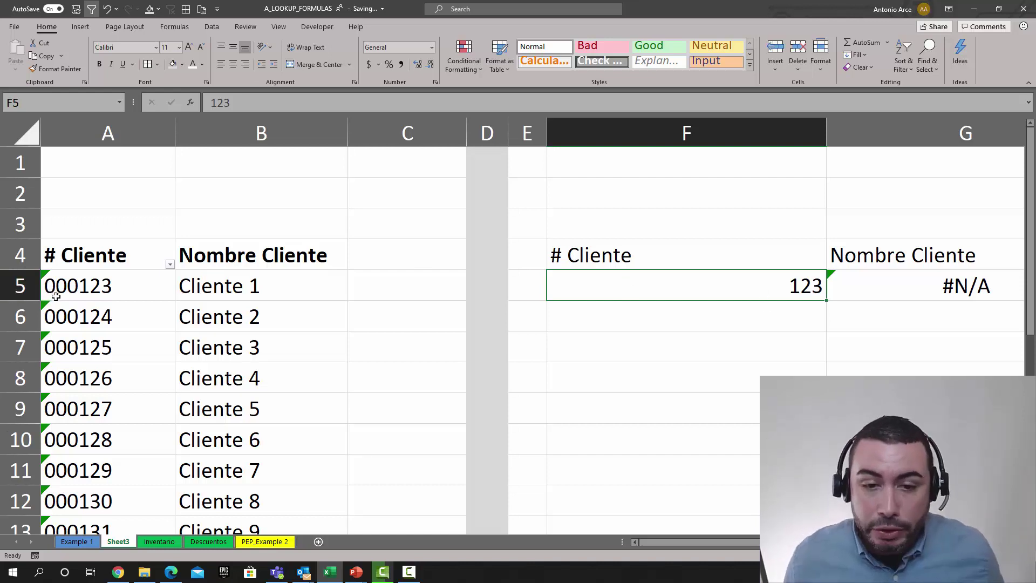
# - Select the text-formatted client IDs in A5:A23
pyautogui.click(86, 301)
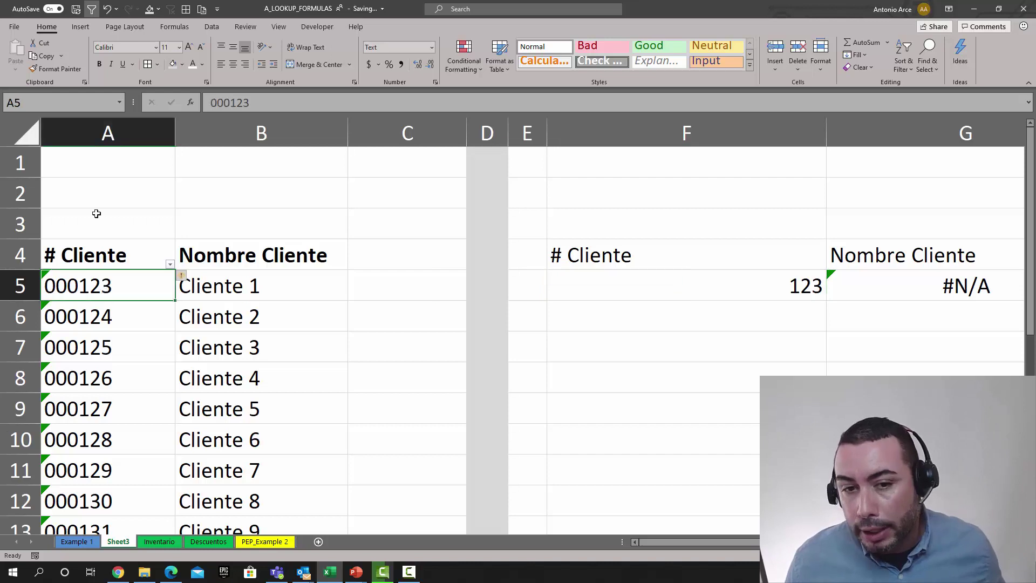
pyautogui.click(104, 140)
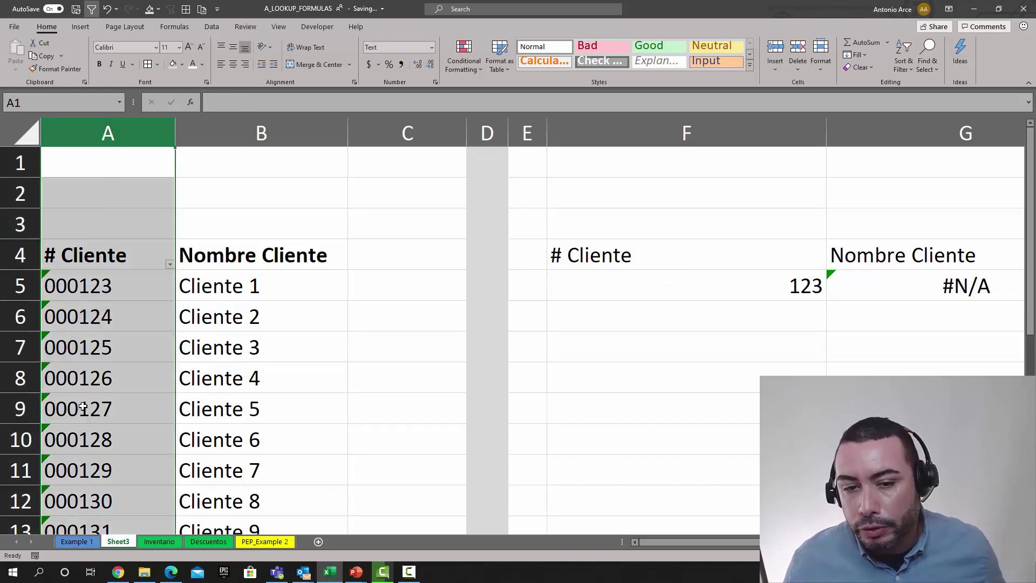
pyautogui.click(88, 258)
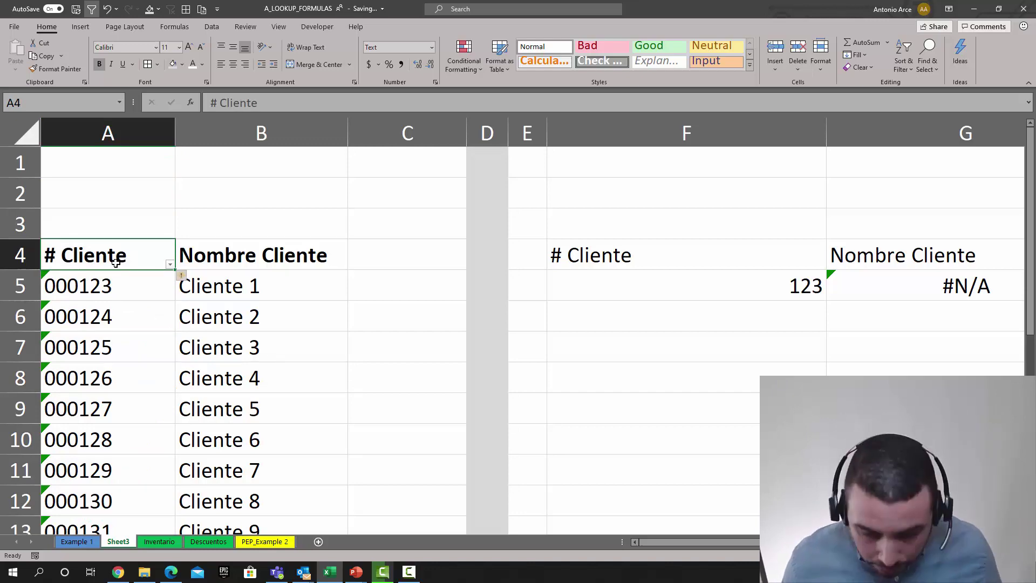
pyautogui.press('Down')
pyautogui.hotkey('ctrl', 'shift', 'Down')
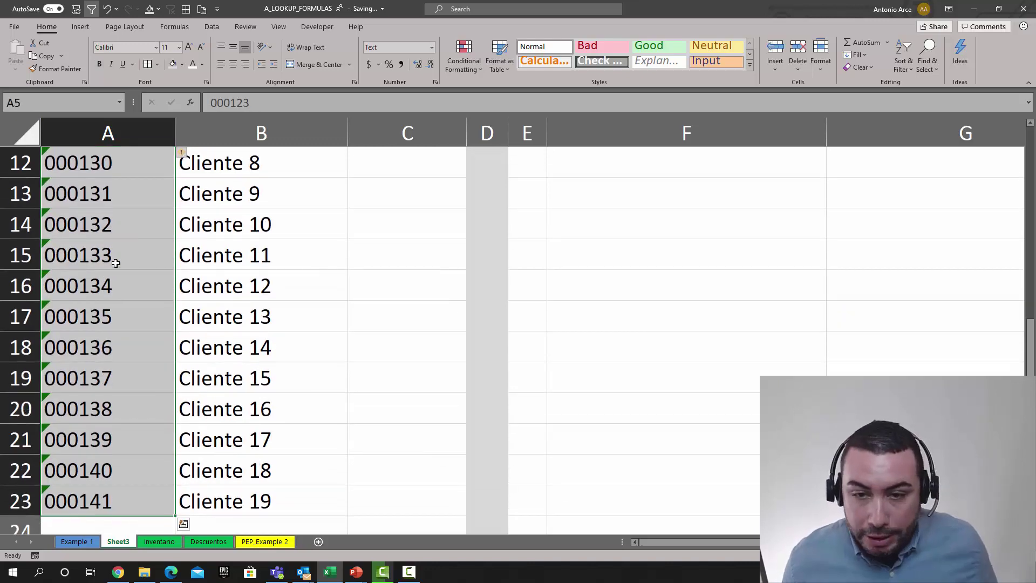
pyautogui.hotkey('ctrl', 'Home')
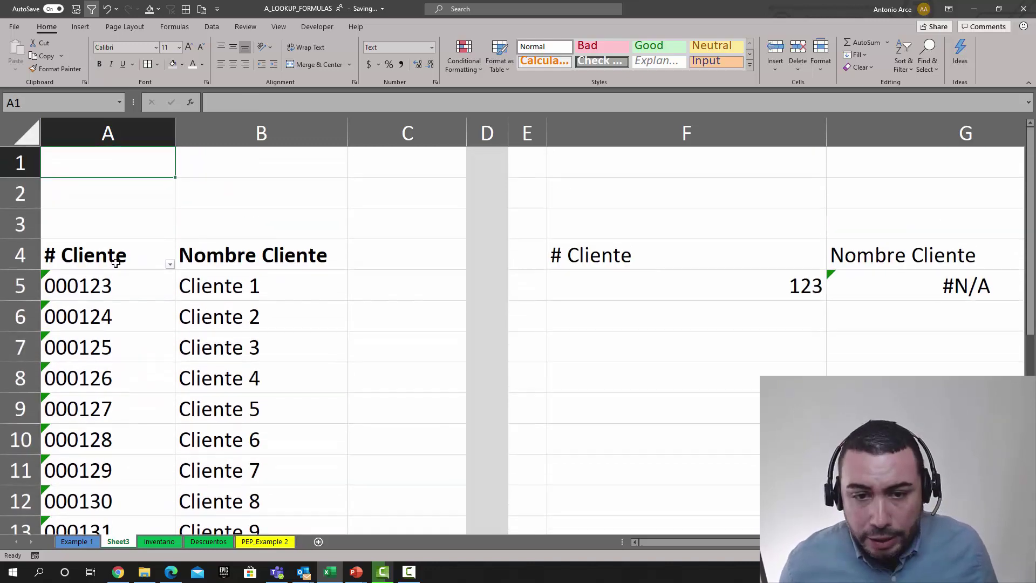
pyautogui.press('Down')
pyautogui.press('Down')
pyautogui.press('Down')
pyautogui.press('Down')
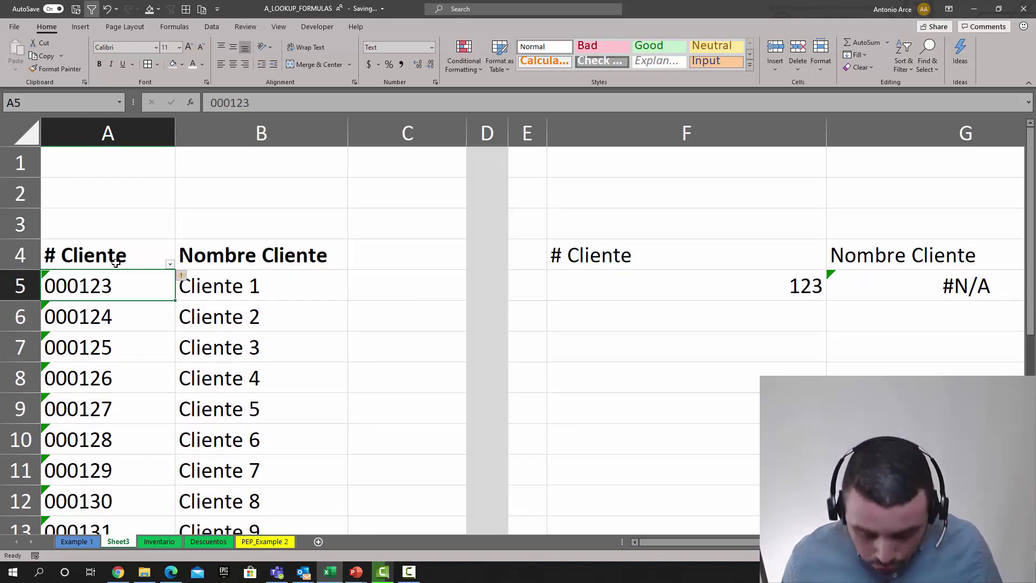
pyautogui.hotkey('ctrl', 'shift', 'Down')
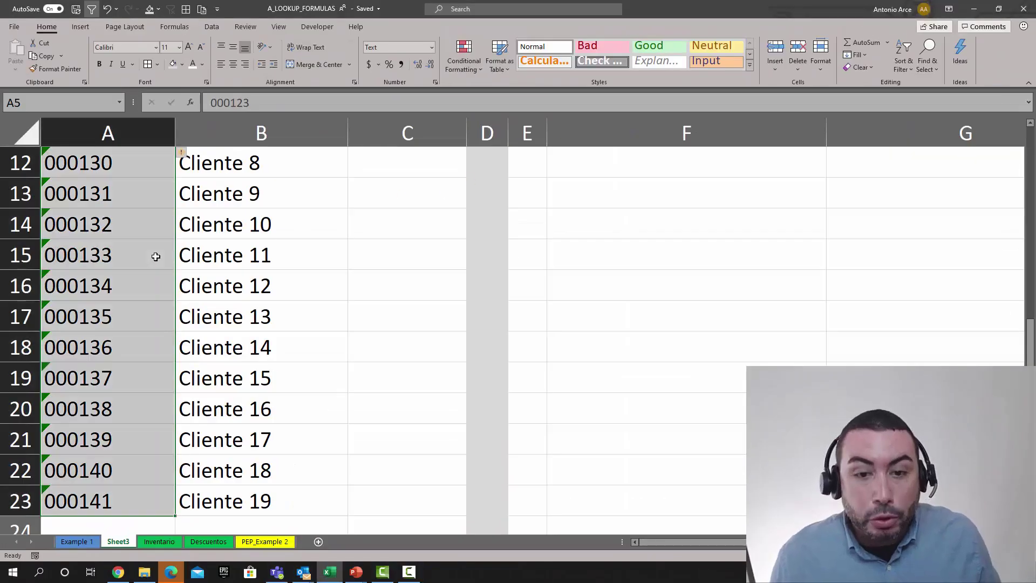
# - Apply the Number format to the selected client IDs
pyautogui.click(433, 48)
pyautogui.click(425, 29)
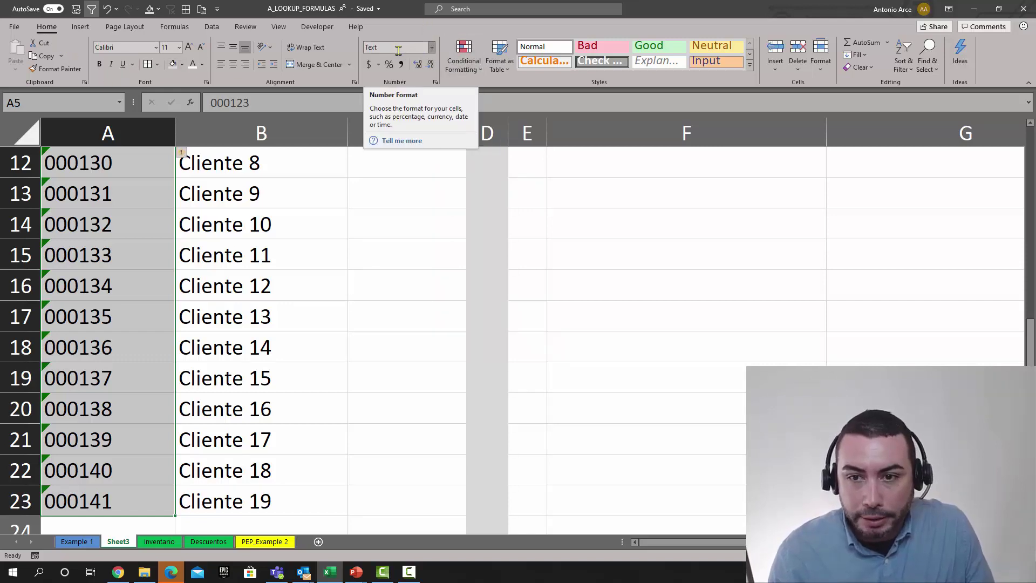
pyautogui.click(433, 48)
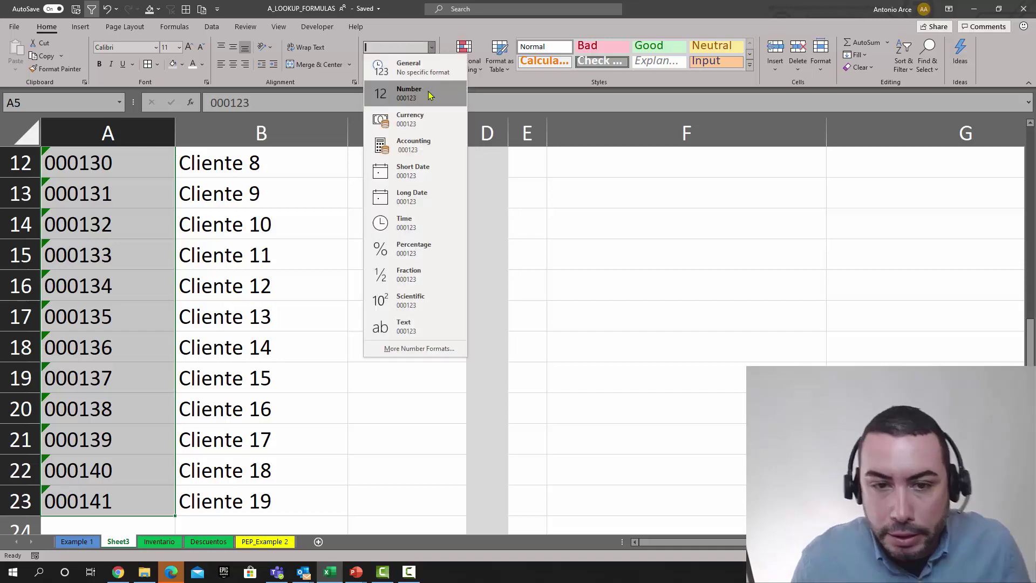
pyautogui.click(431, 94)
pyautogui.scroll(1, 334, 178)
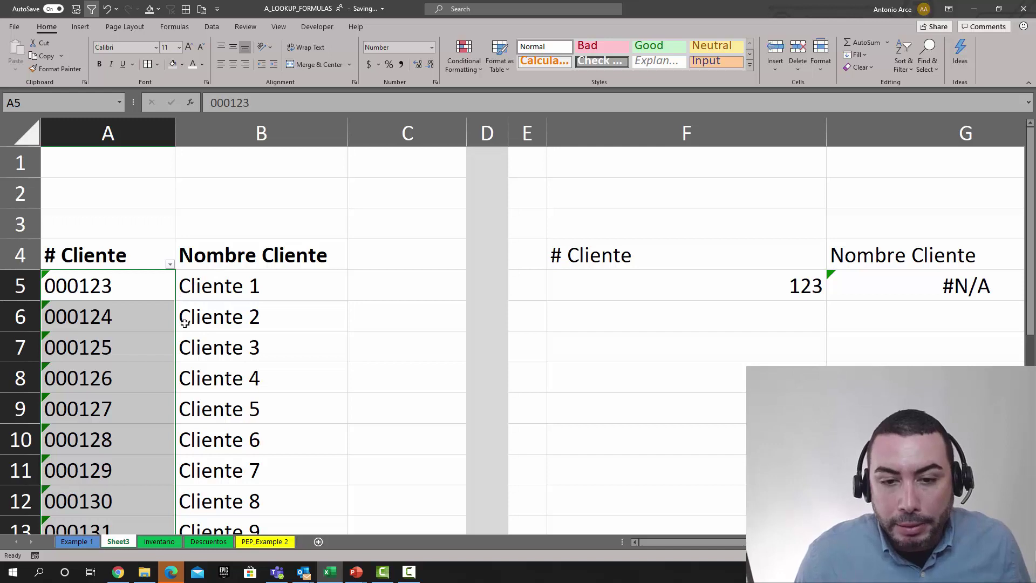
# - Convert the A5:A23 IDs to real numbers with Convert to Number
pyautogui.click(172, 292)
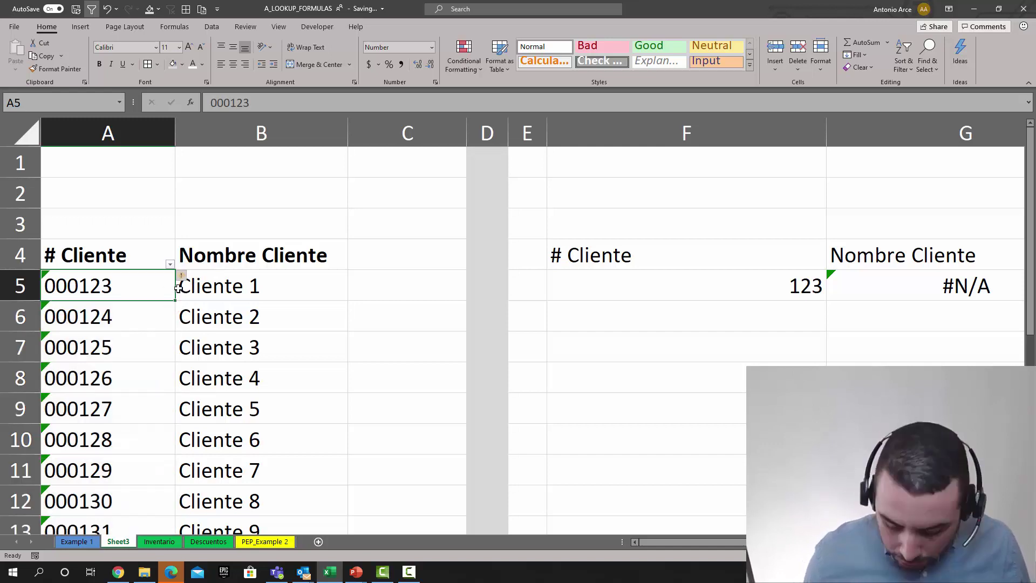
pyautogui.hotkey('ctrl', 'shift', 'Down')
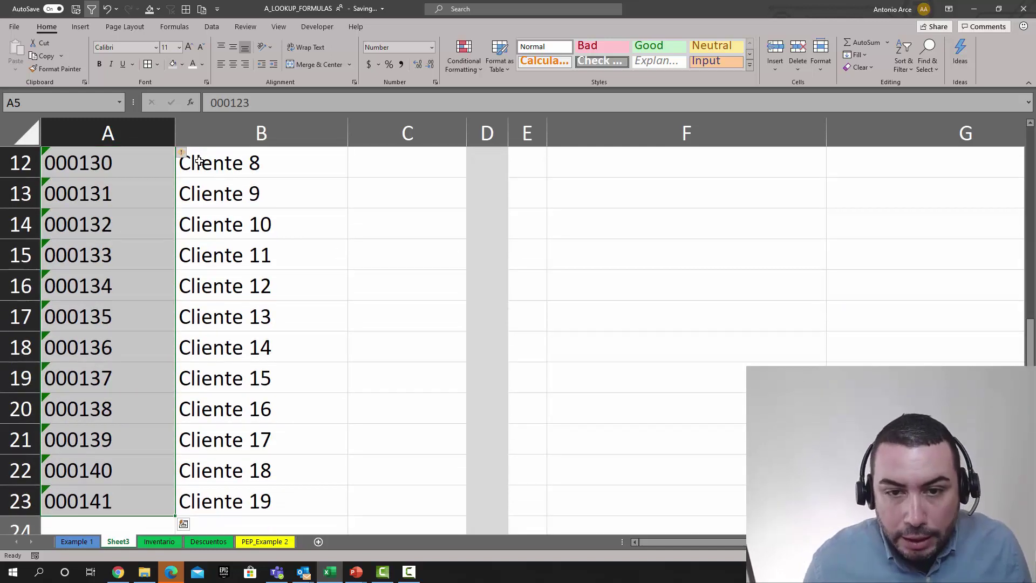
pyautogui.moveTo(184, 154)
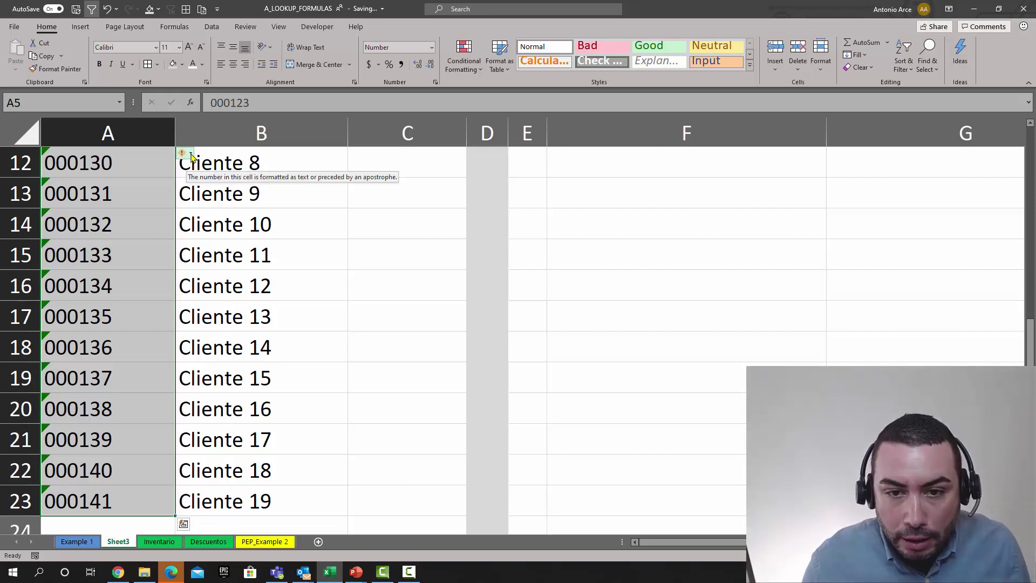
pyautogui.click(191, 156)
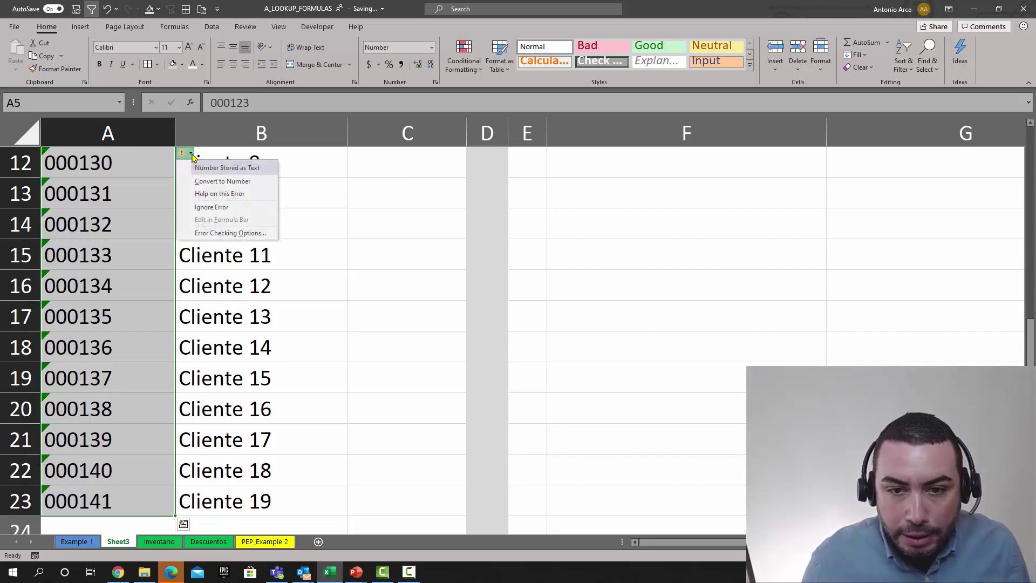
pyautogui.click(199, 182)
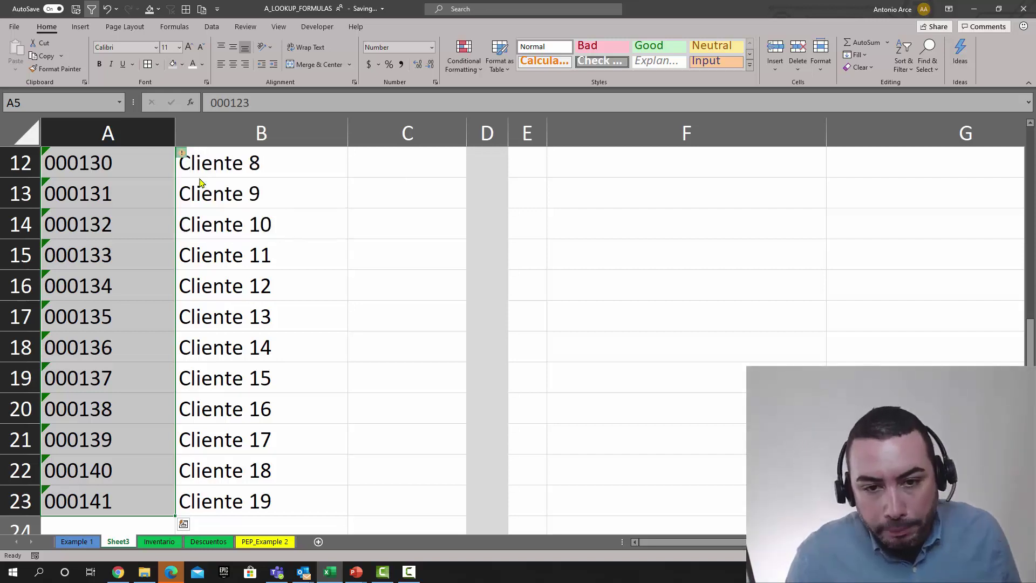
pyautogui.click(201, 180)
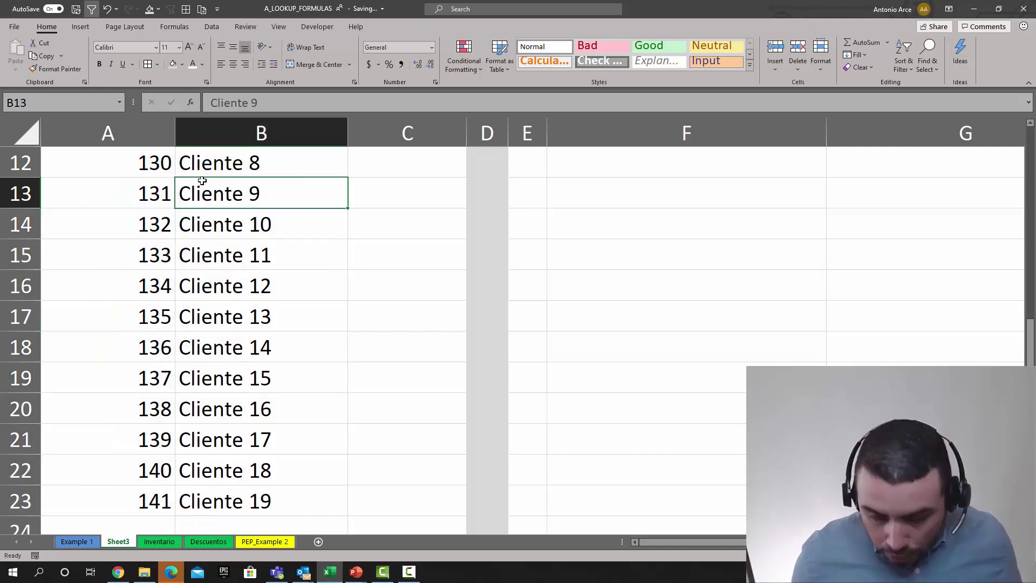
pyautogui.hotkey('ctrl', 'Up')
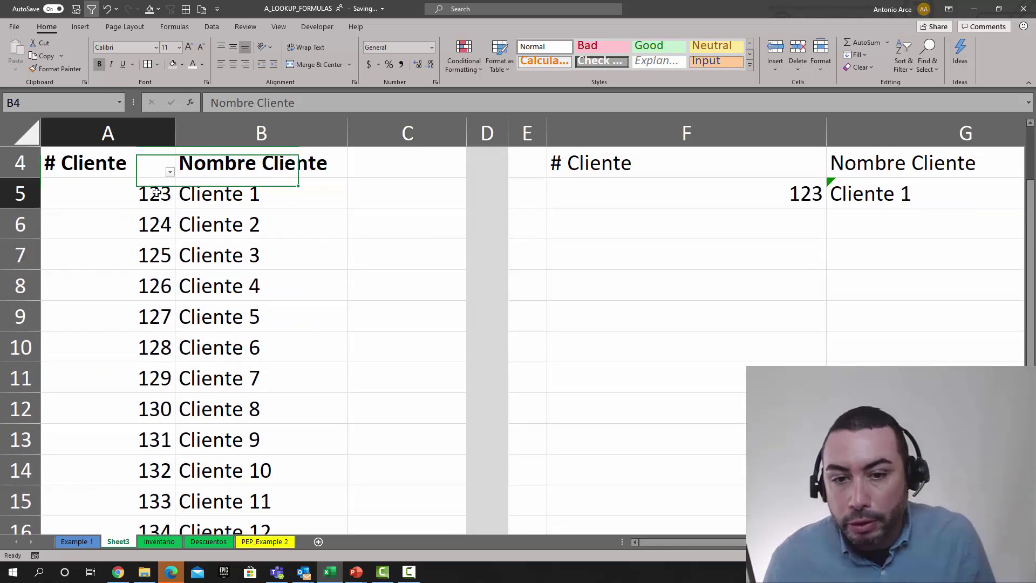
# - Change the lookup ID in F5 to 133 and narrow column F twice
pyautogui.click(837, 193)
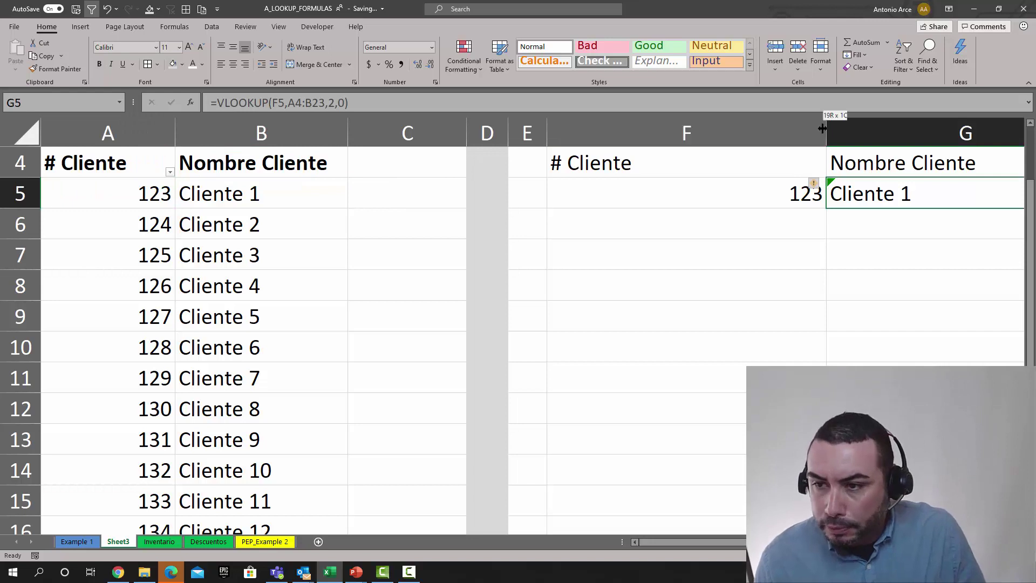
pyautogui.moveTo(826, 132); pyautogui.dragTo(741, 132)
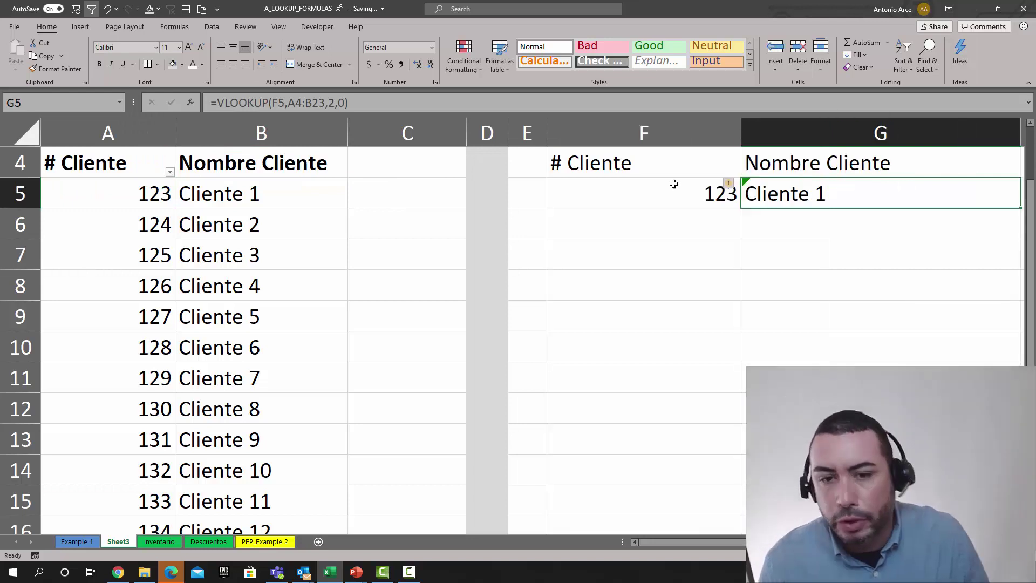
pyautogui.click(720, 187)
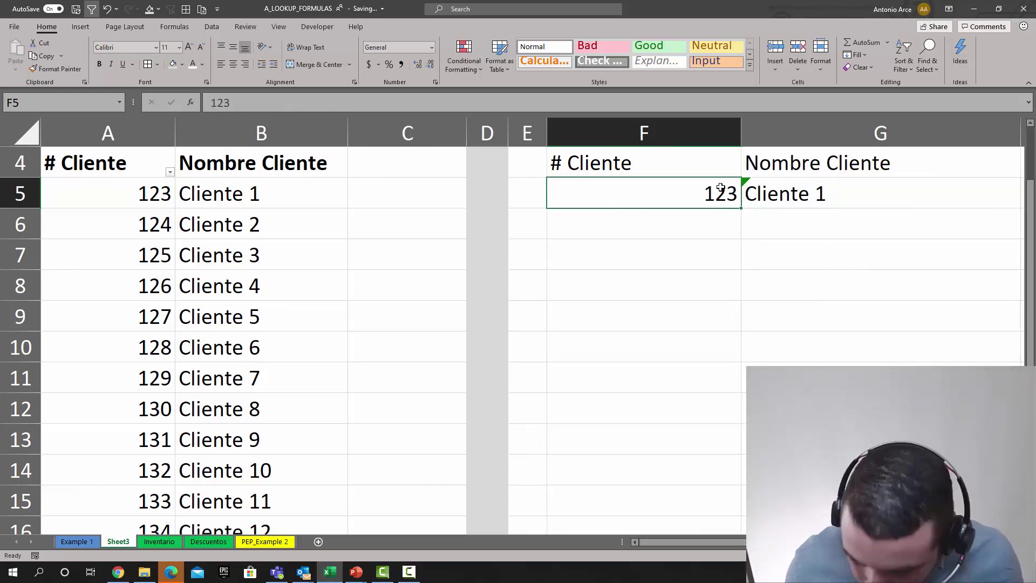
pyautogui.write('133')
pyautogui.press('Return')
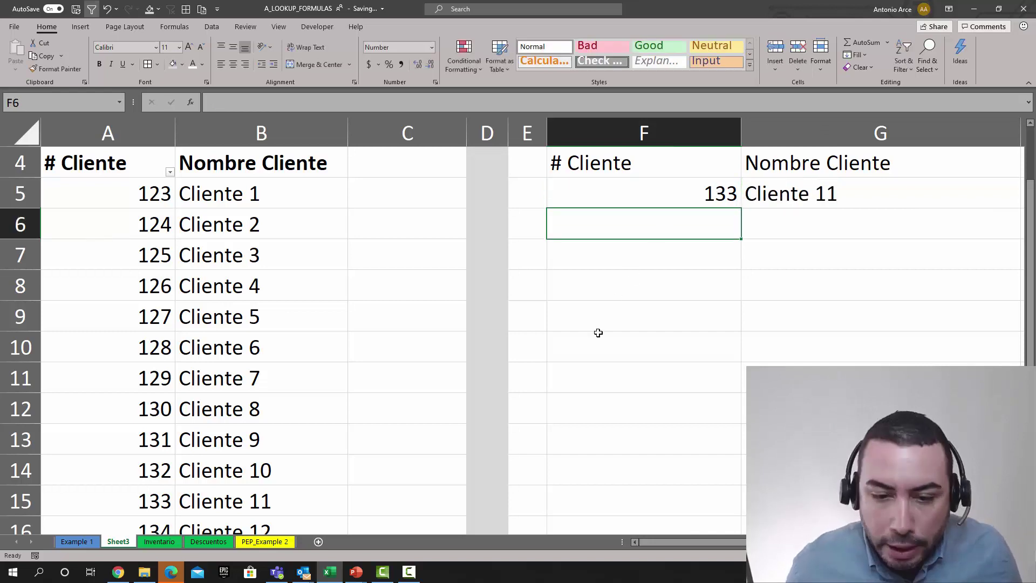
pyautogui.click(825, 339)
pyautogui.moveTo(741, 132); pyautogui.dragTo(673, 132)
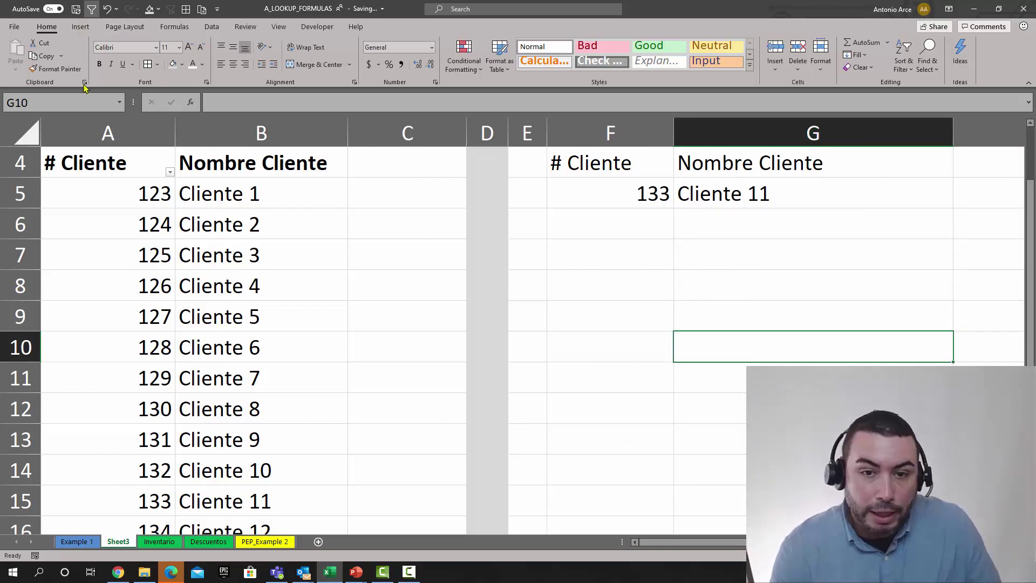
# - Undo the width, ID and number-conversion changes, then select F5
pyautogui.click(105, 9)
pyautogui.click(105, 9)
pyautogui.click(105, 8)
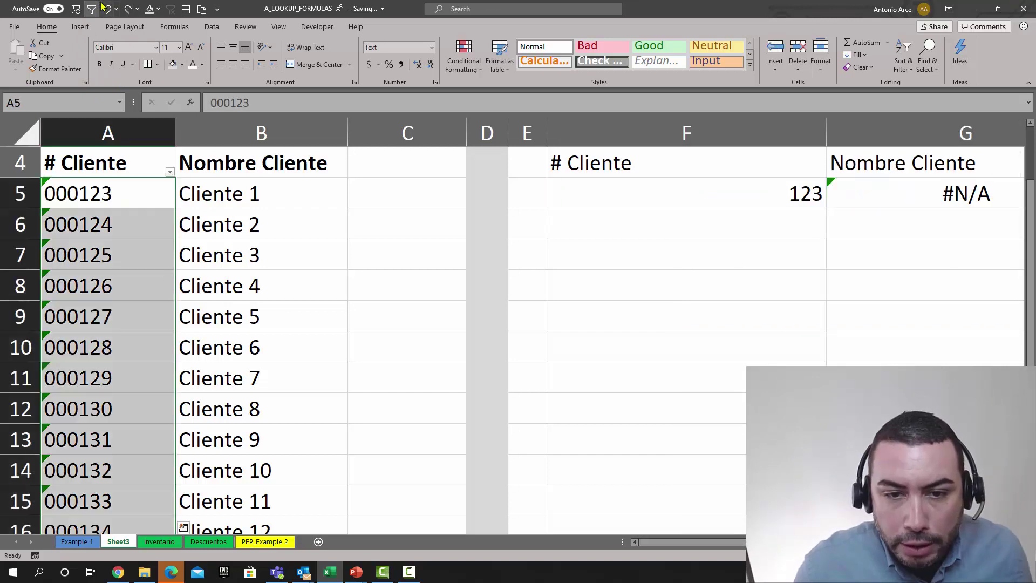
pyautogui.click(139, 196)
pyautogui.moveTo(124, 210); pyautogui.dragTo(155, 432)
pyautogui.click(577, 281)
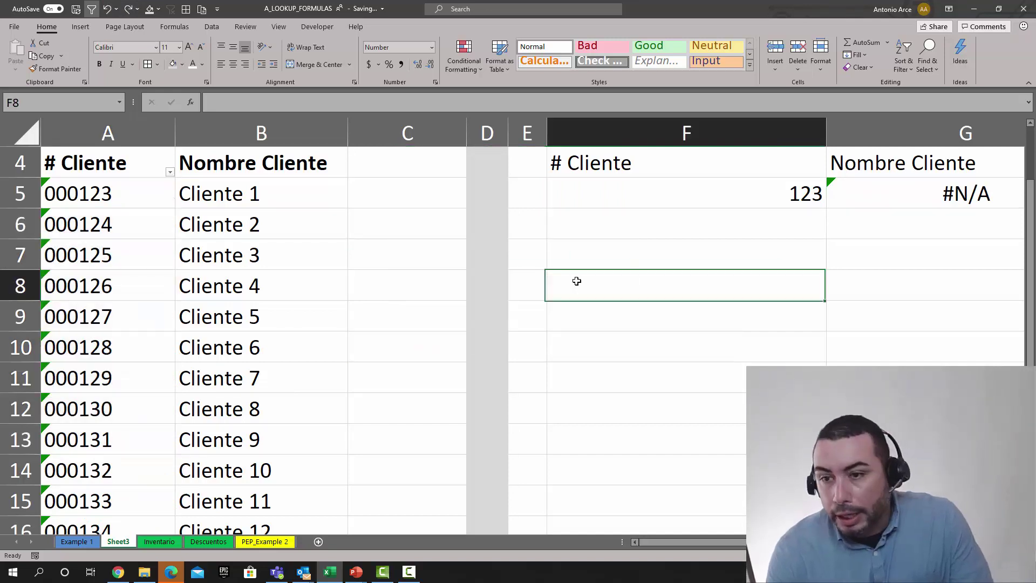
pyautogui.click(622, 196)
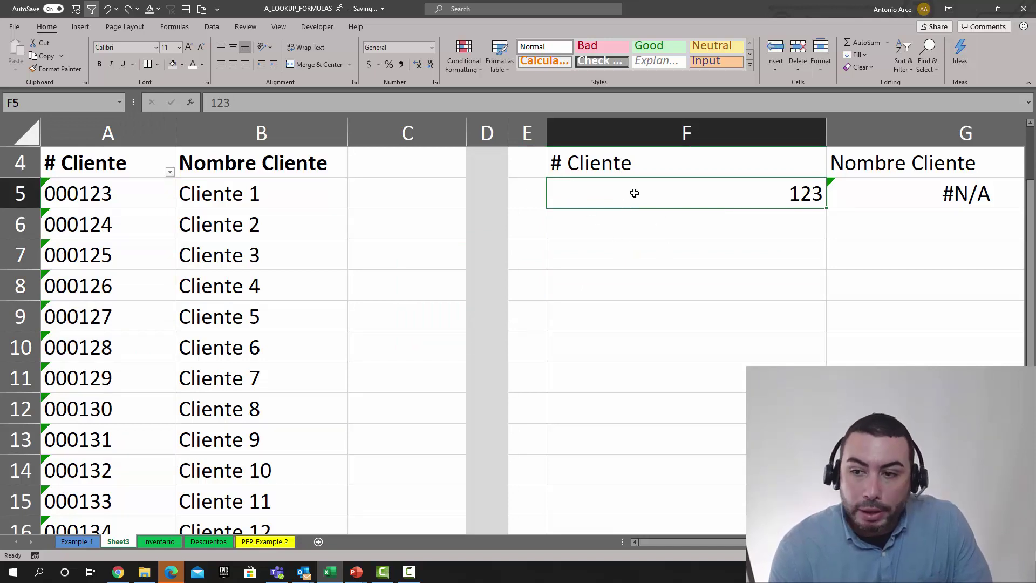
# - Format F5 as Text and re-enter 123 there
pyautogui.click(431, 49)
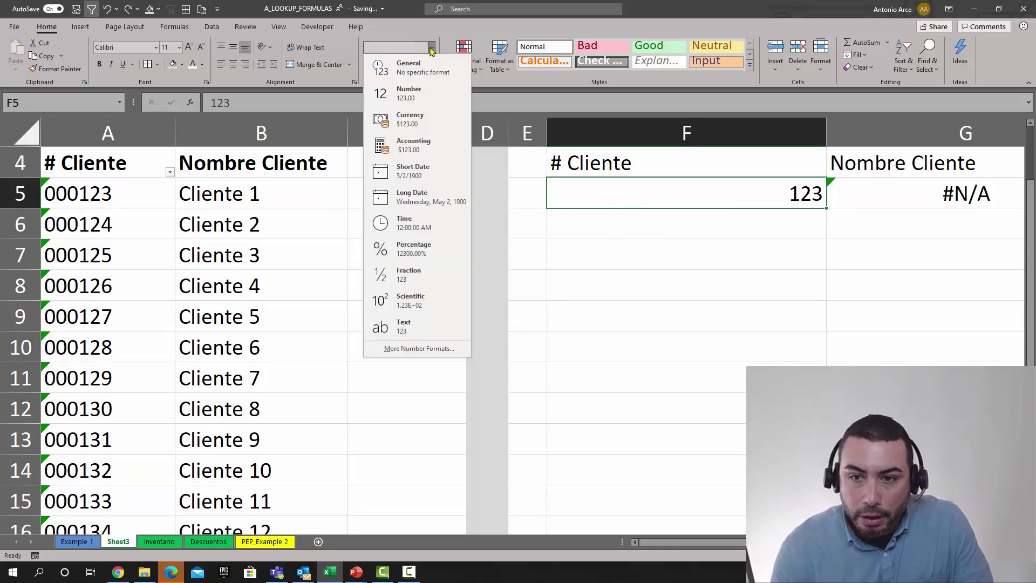
pyautogui.click(423, 329)
pyautogui.click(661, 286)
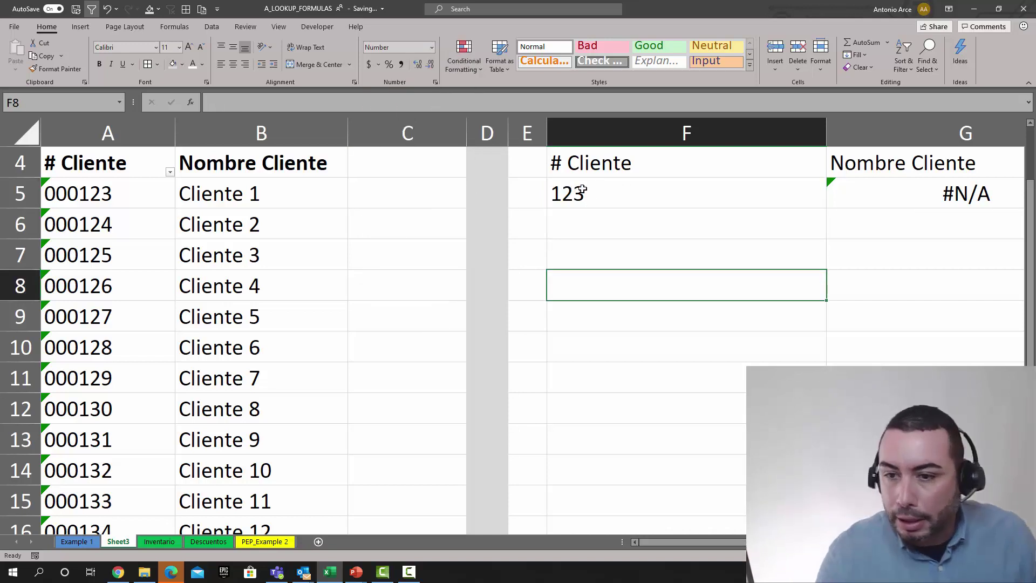
pyautogui.click(586, 201)
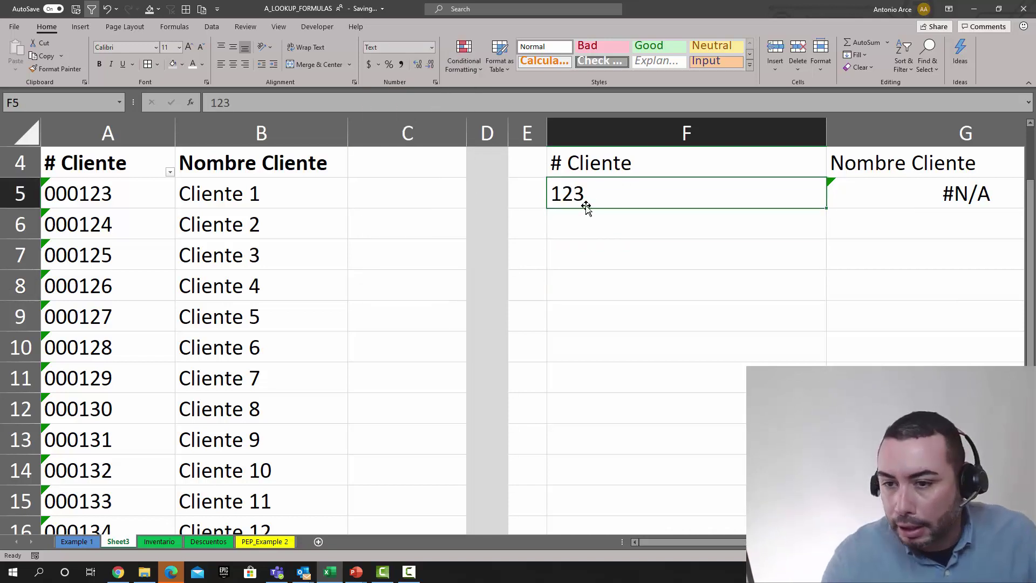
pyautogui.doubleClick(659, 196)
pyautogui.press('Return')
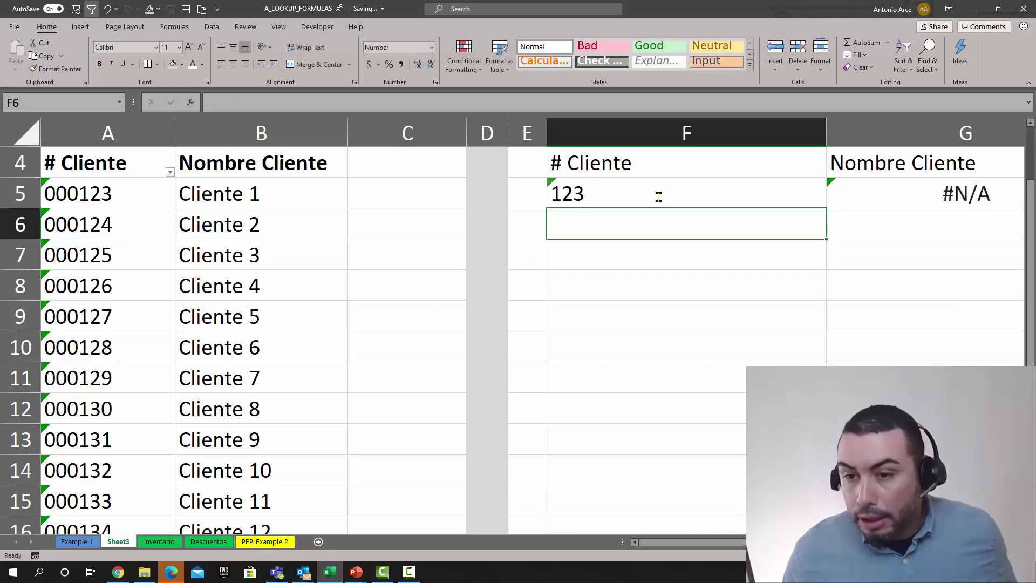
pyautogui.click(627, 201)
pyautogui.rightClick(624, 204)
pyautogui.click(625, 202)
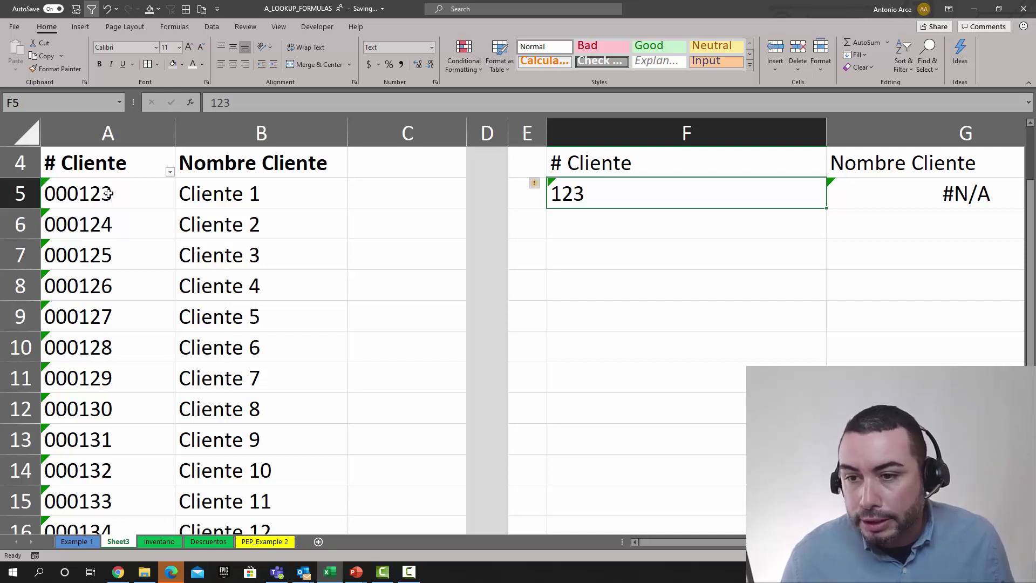
# - Change F5 to 000123 with leading zeros so G5 returns Cliente 1
pyautogui.doubleClick(555, 193)
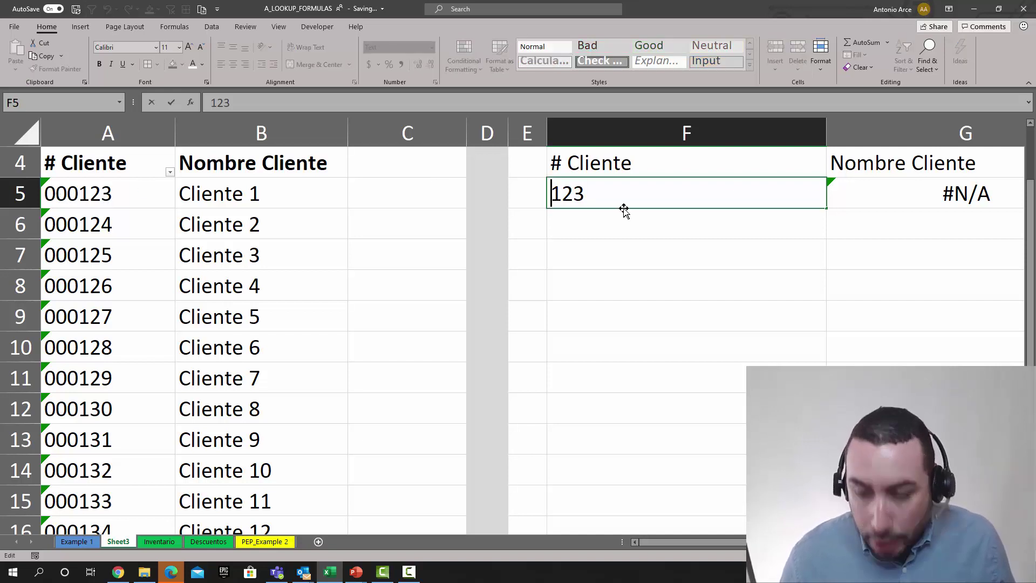
pyautogui.write('0000')
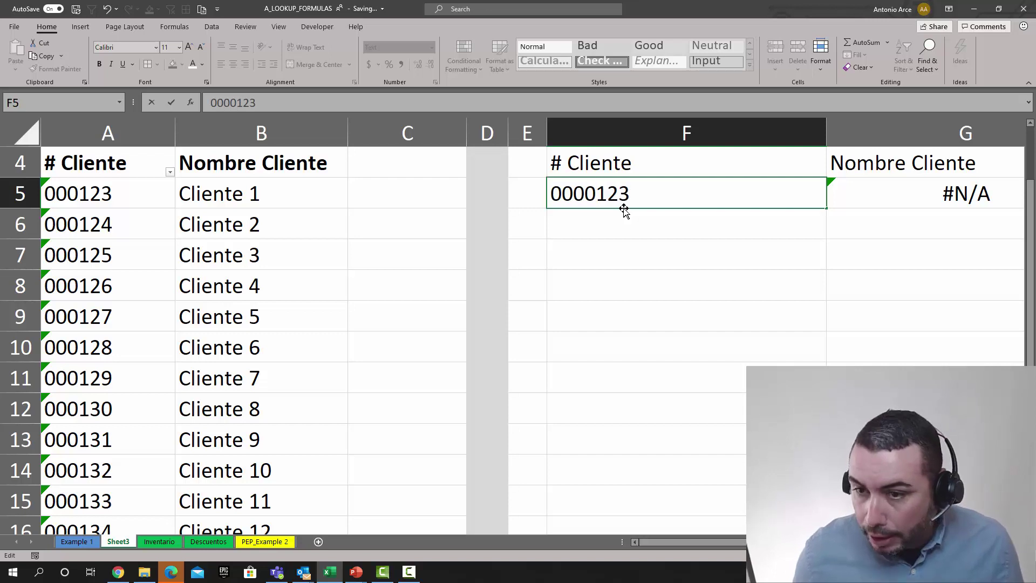
pyautogui.press('BackSpace')
pyautogui.press('Return')
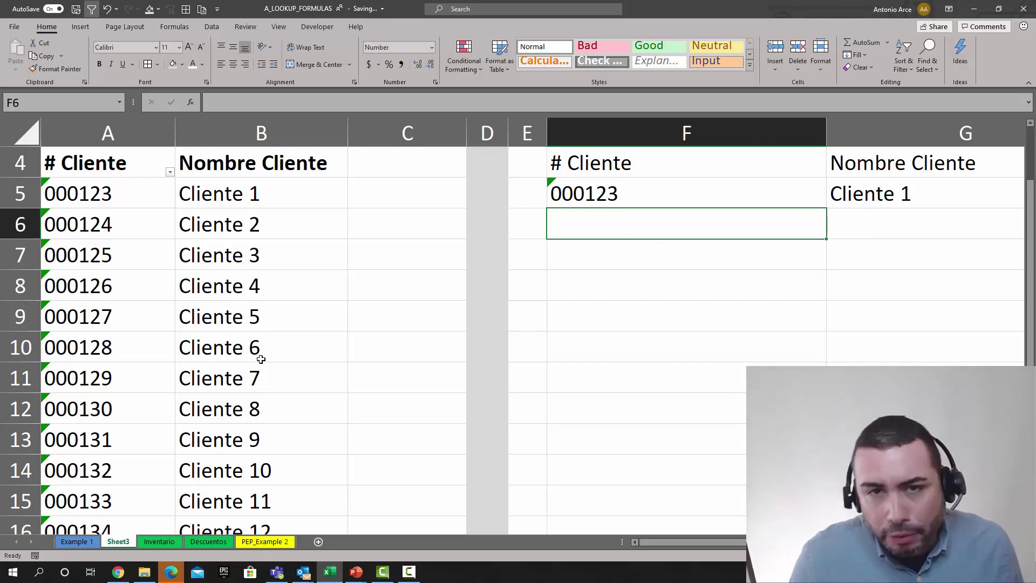
pyautogui.click(264, 406)
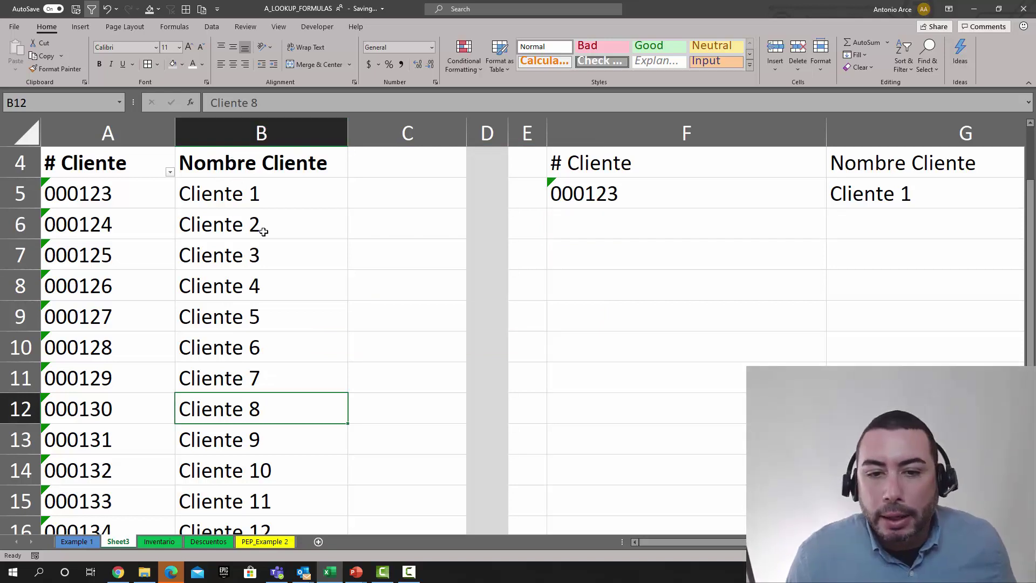
pyautogui.click(76, 201)
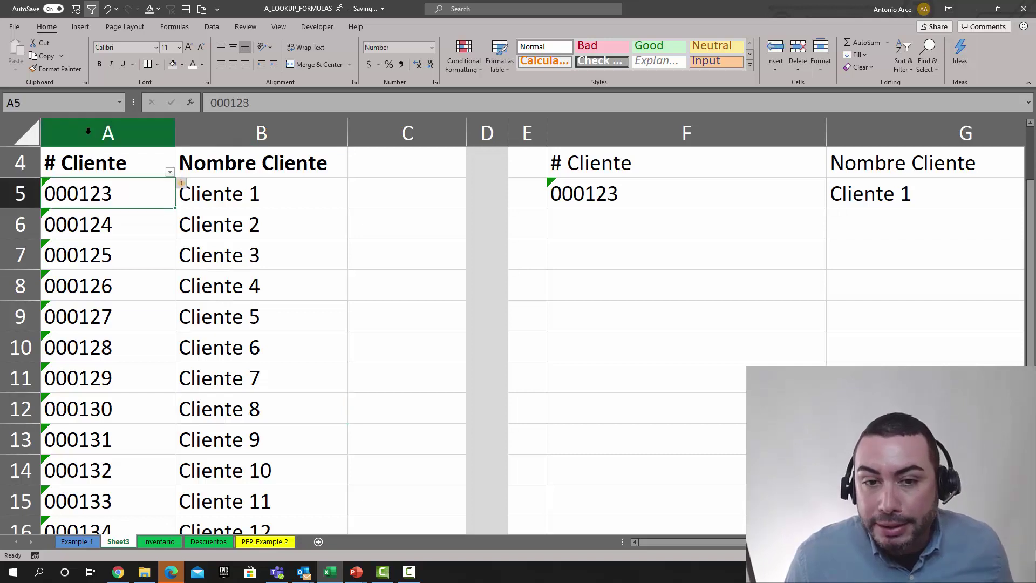
pyautogui.click(86, 162)
pyautogui.hotkey('ctrl', 'shift', 'Down')
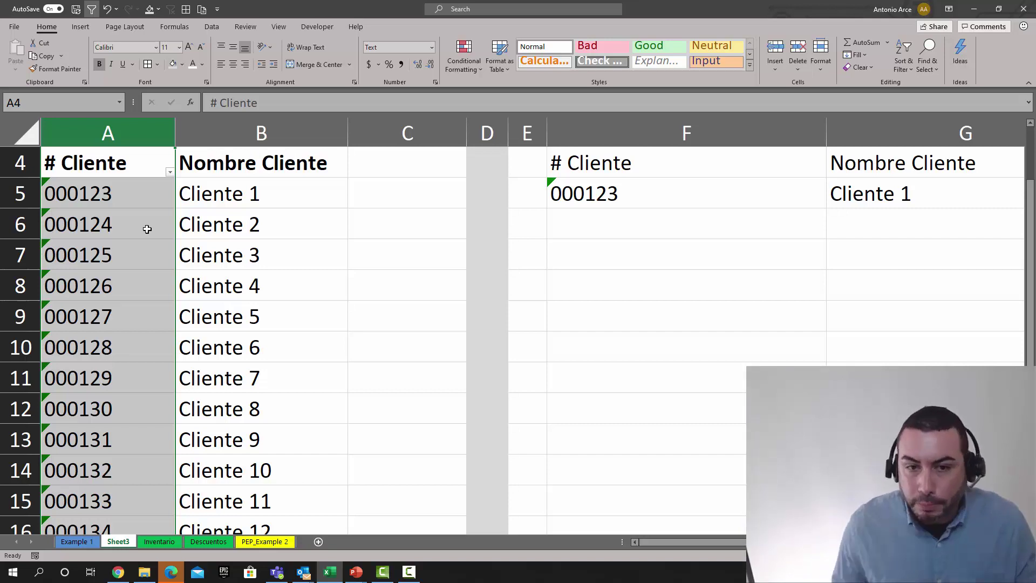
# - Cut the Nombre Cliente column and insert it before # Cliente in column A
pyautogui.click(265, 136)
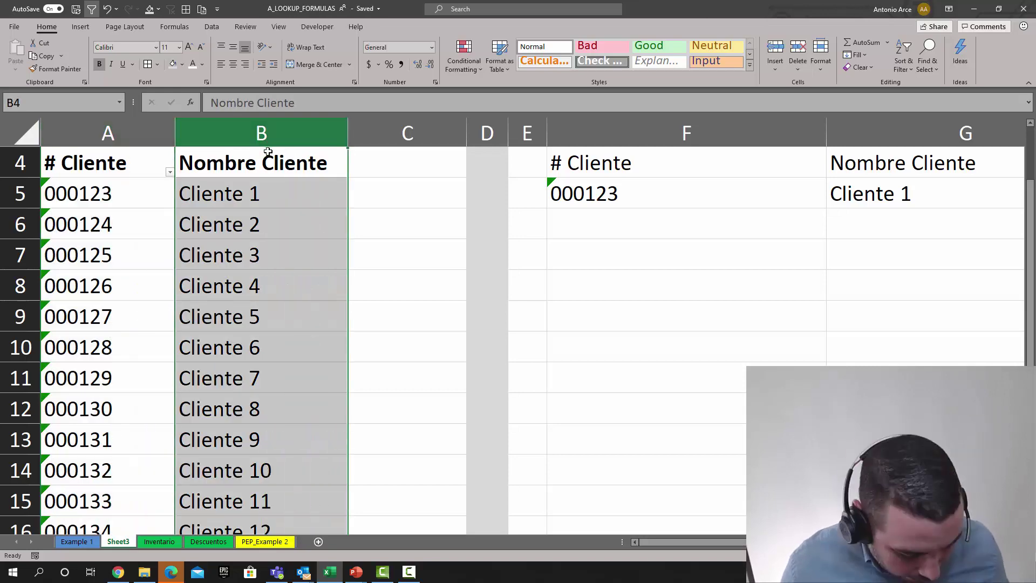
pyautogui.hotkey('ctrl', 'x')
pyautogui.click(155, 135)
pyautogui.rightClick(156, 137)
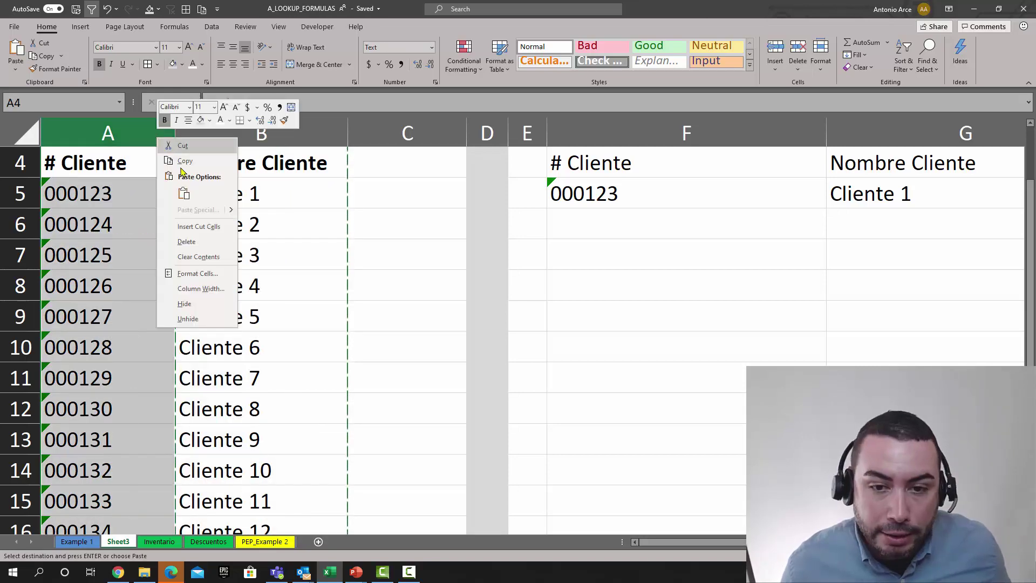
pyautogui.click(196, 226)
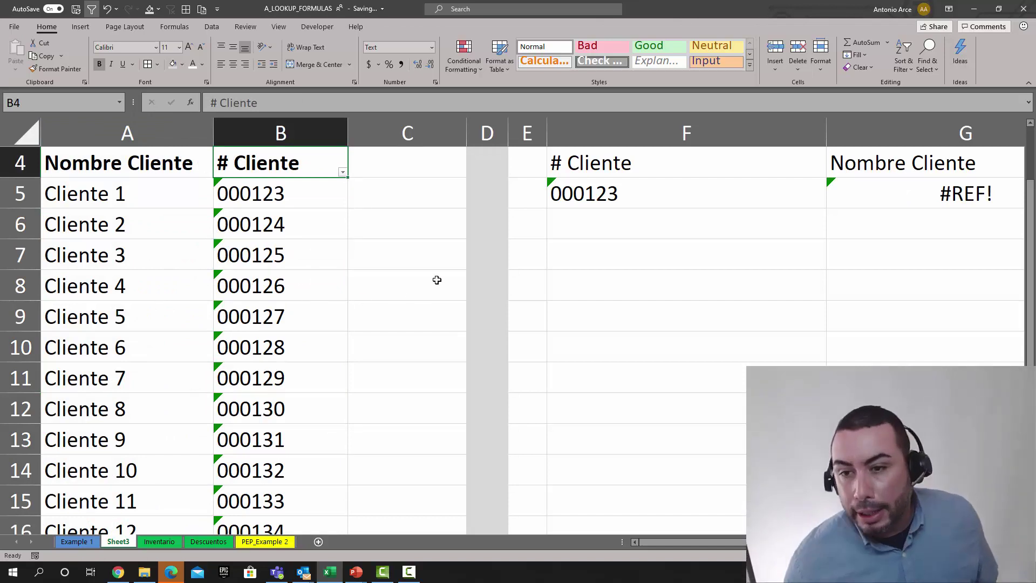
pyautogui.click(560, 195)
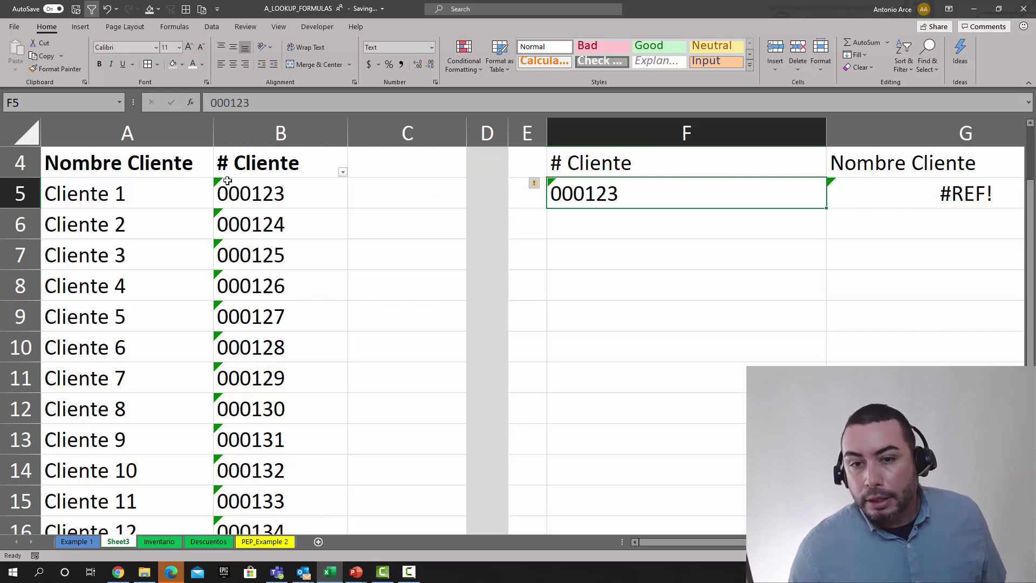
pyautogui.moveTo(233, 186); pyautogui.dragTo(232, 291)
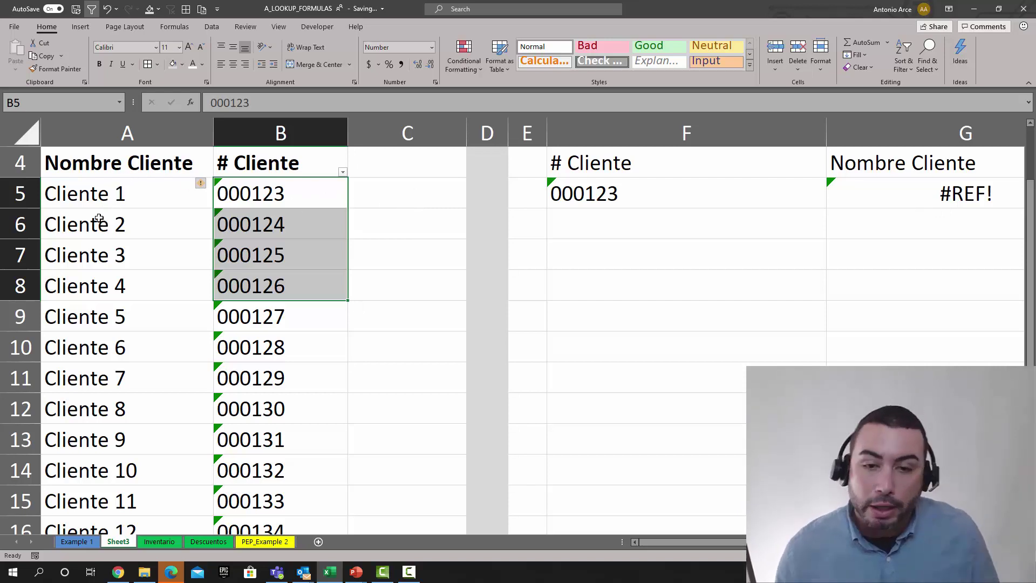
# - Move the Nombre Cliente data back after # Cliente via Insert Cut Cells at column C
pyautogui.click(173, 160)
pyautogui.hotkey('ctrl', 'space')
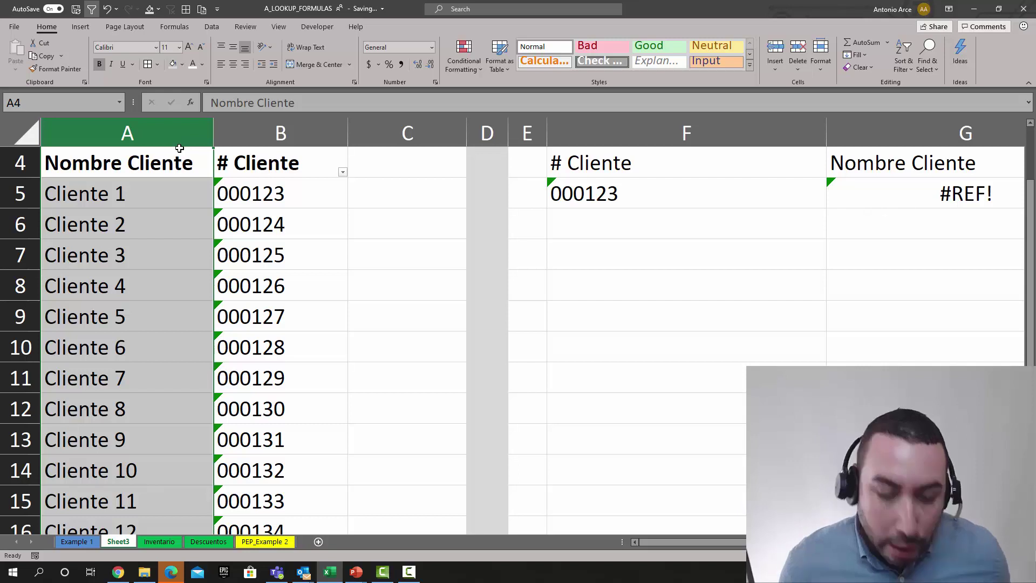
pyautogui.click(202, 182)
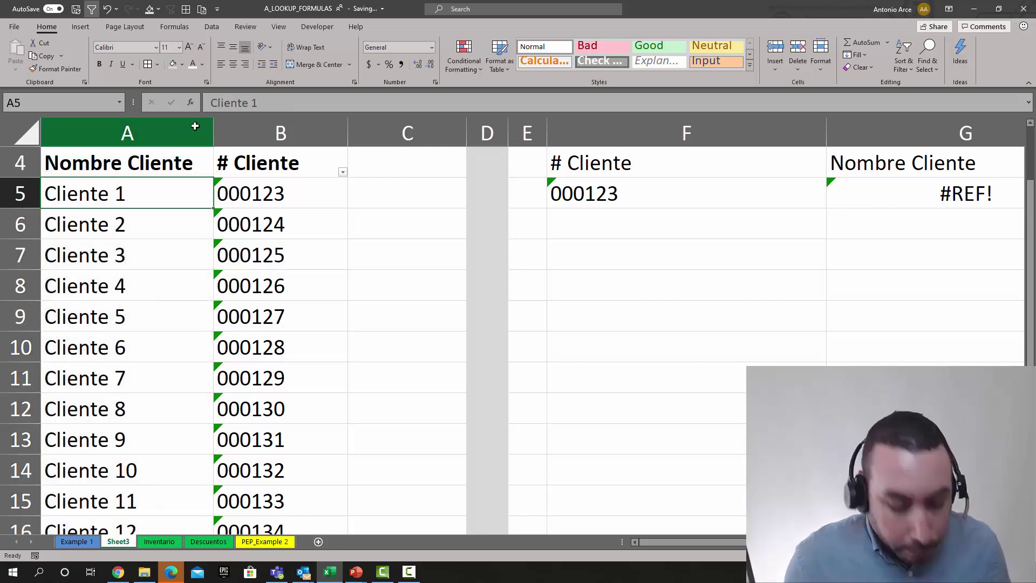
pyautogui.click(194, 169)
pyautogui.hotkey('ctrl', 'shift', 'Down')
pyautogui.hotkey('ctrl', 'c')
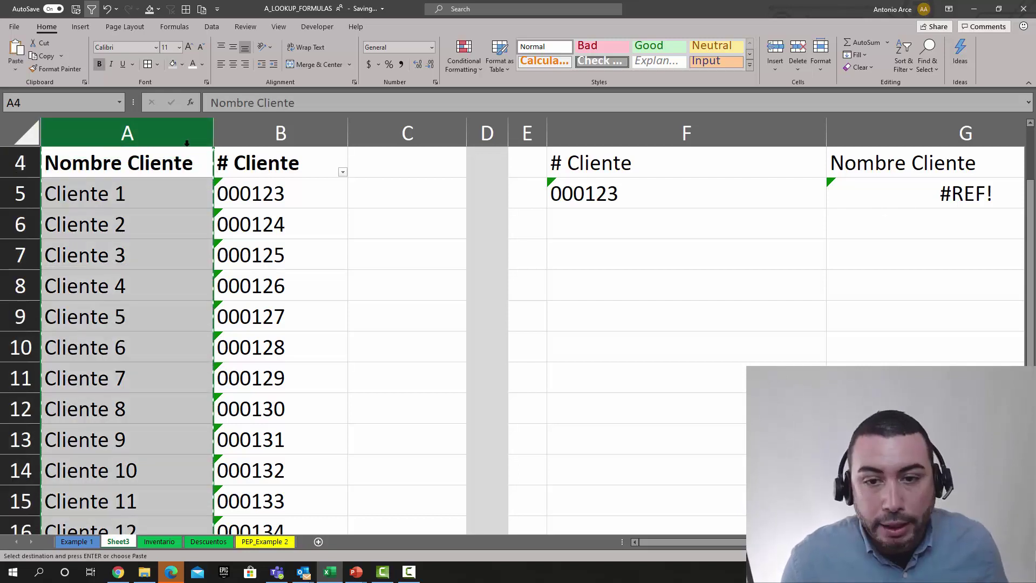
pyautogui.click(378, 134)
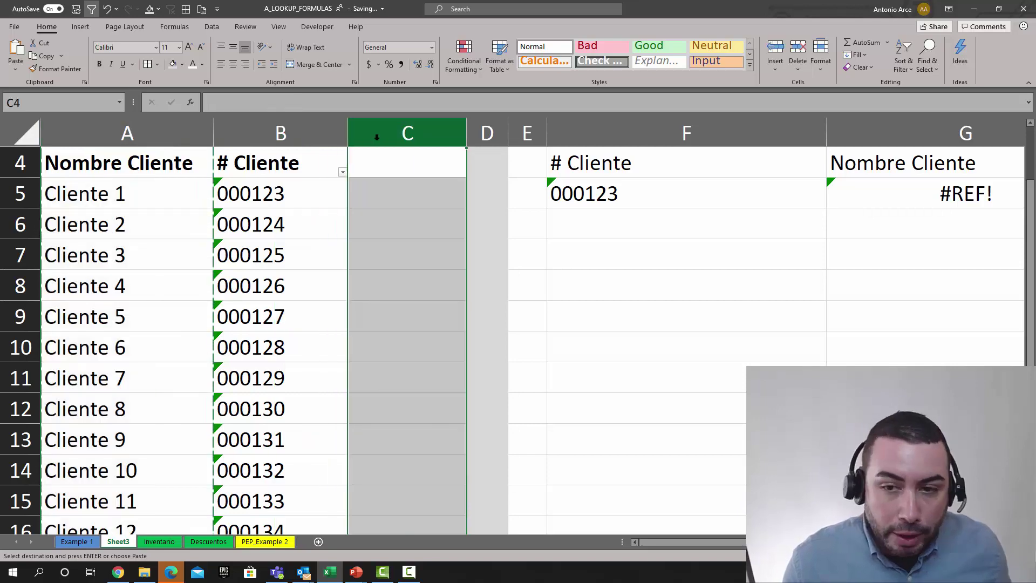
pyautogui.rightClick(377, 139)
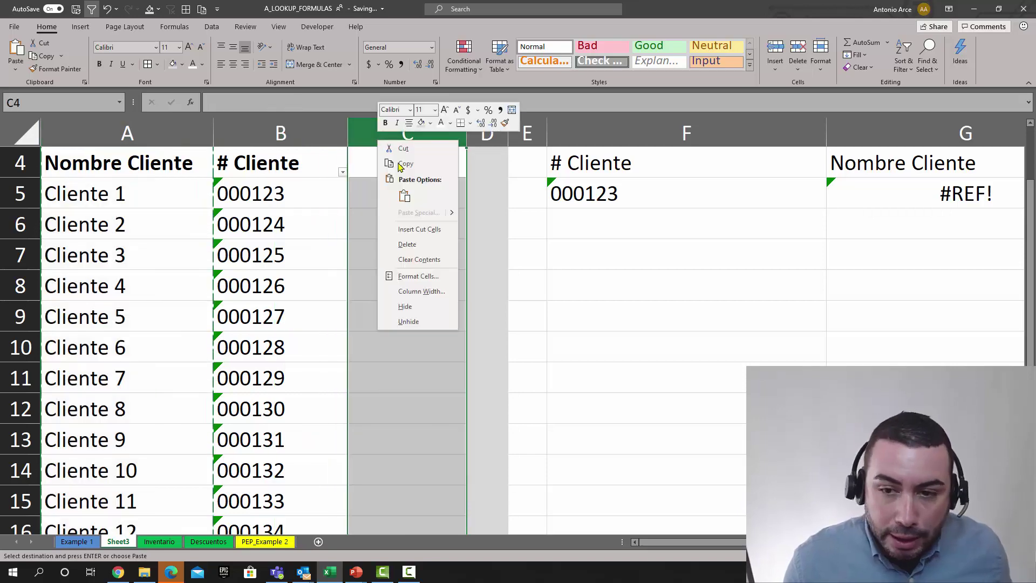
pyautogui.click(423, 228)
pyautogui.click(340, 234)
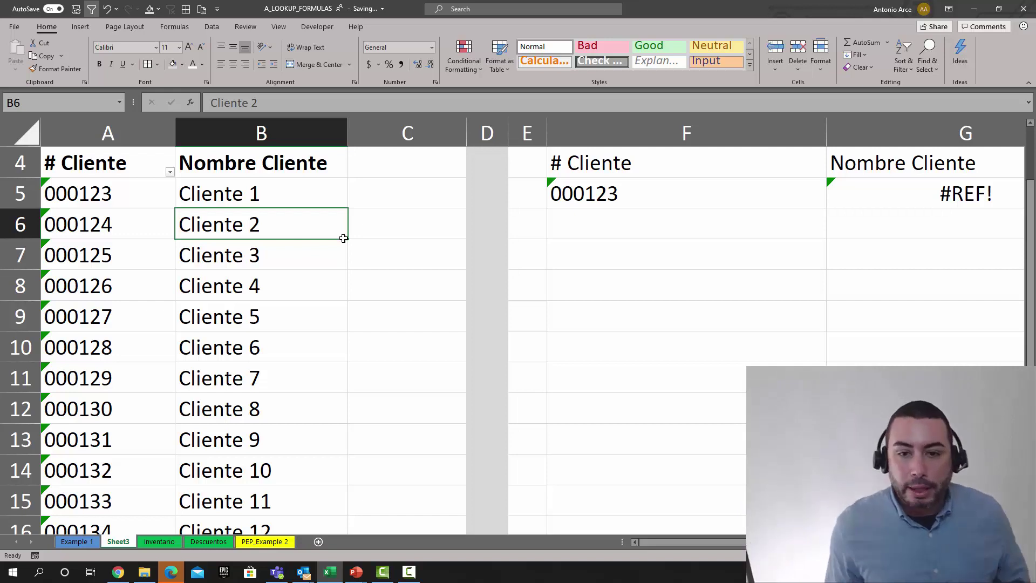
# - Edit G5's VLOOKUP range from A4:A23 to A4:B23
pyautogui.click(888, 190)
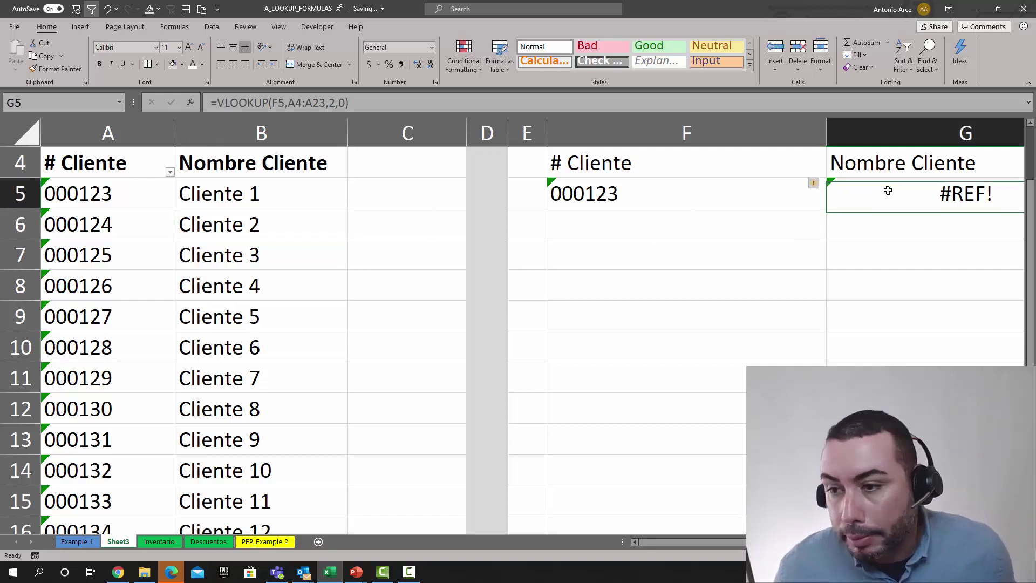
pyautogui.doubleClick(908, 200)
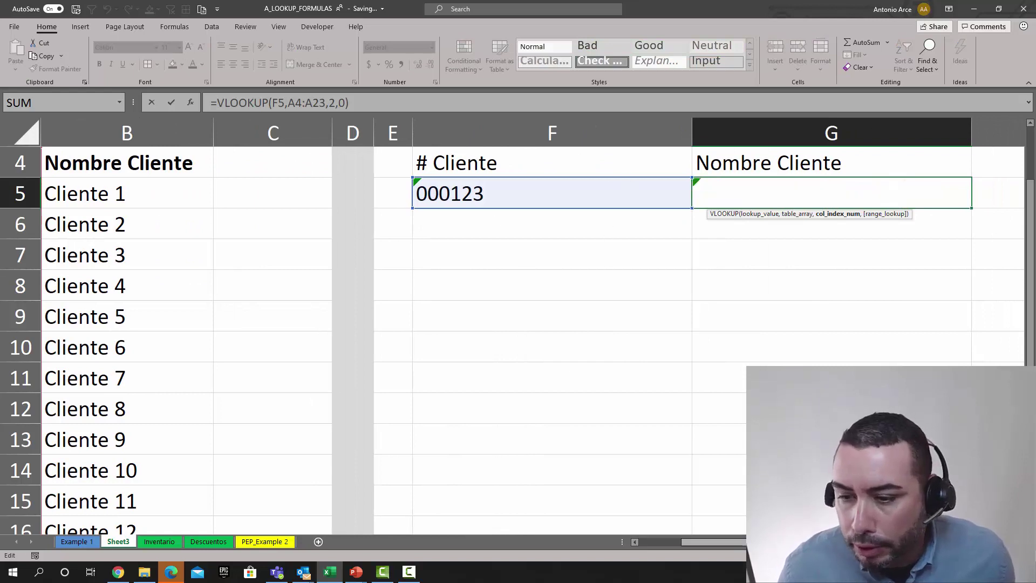
pyautogui.moveTo(702, 542); pyautogui.dragTo(599, 566)
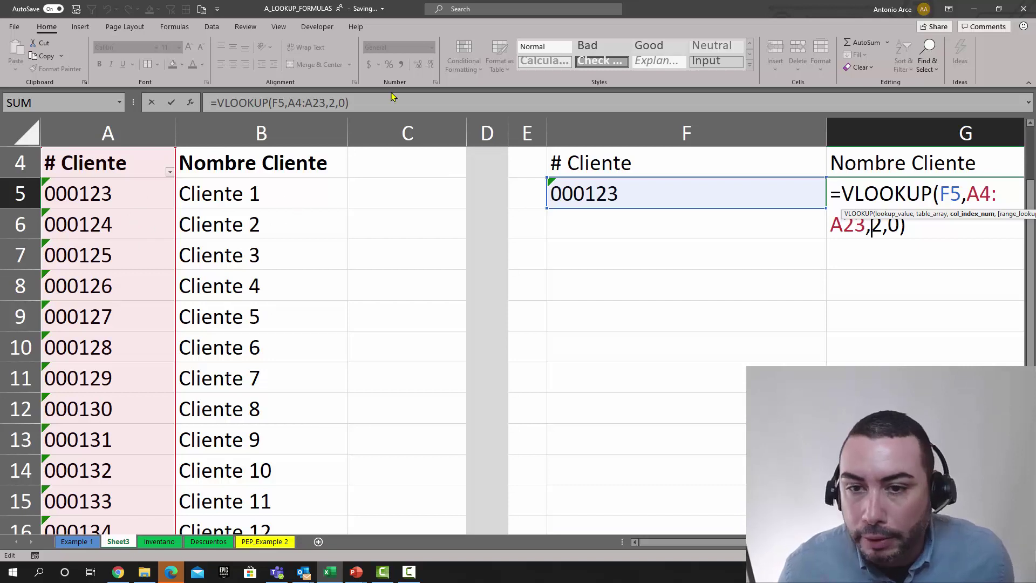
pyautogui.click(312, 111)
pyautogui.press('BackSpace')
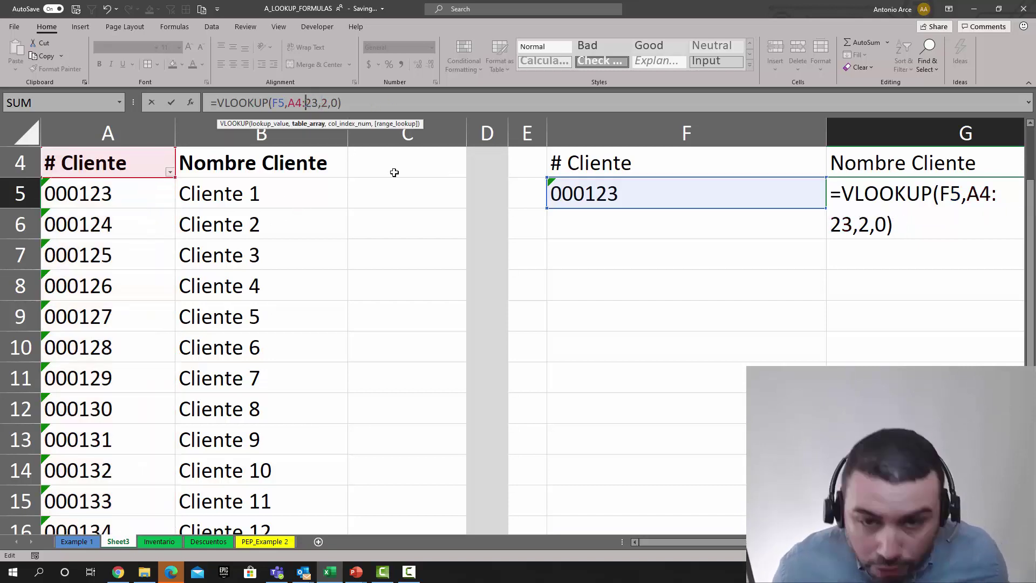
pyautogui.write('B')
pyautogui.press('Return')
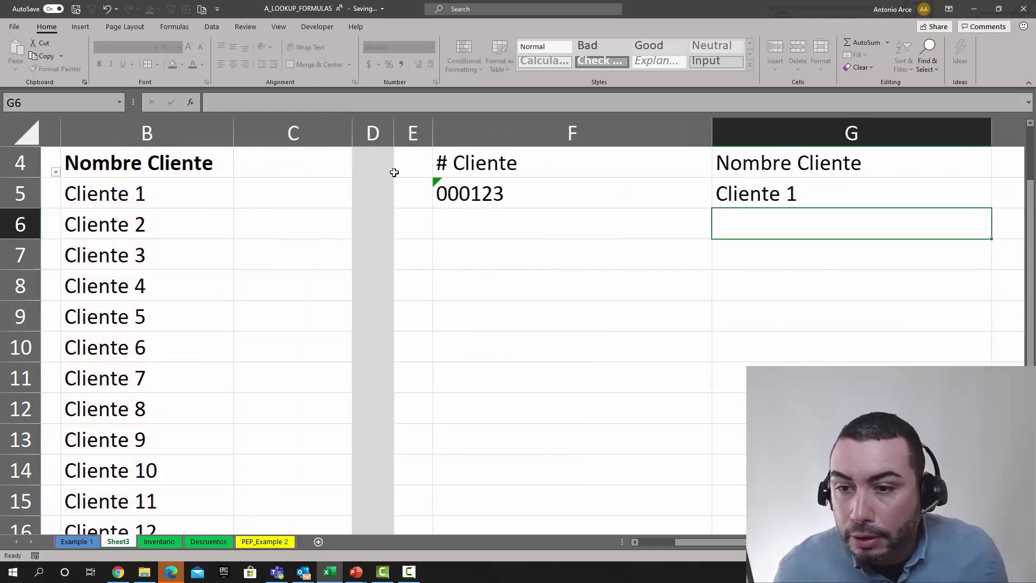
pyautogui.click(560, 283)
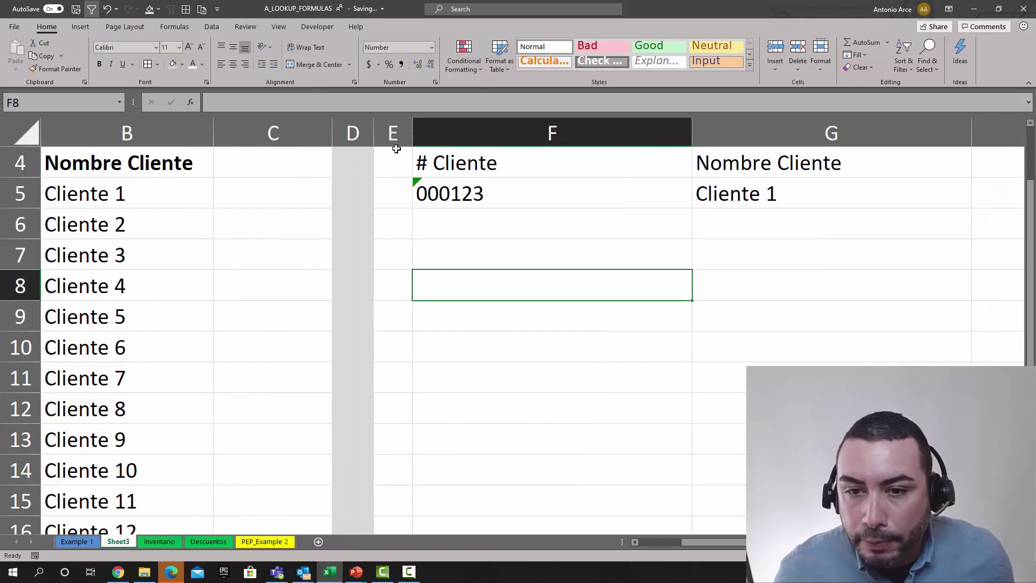